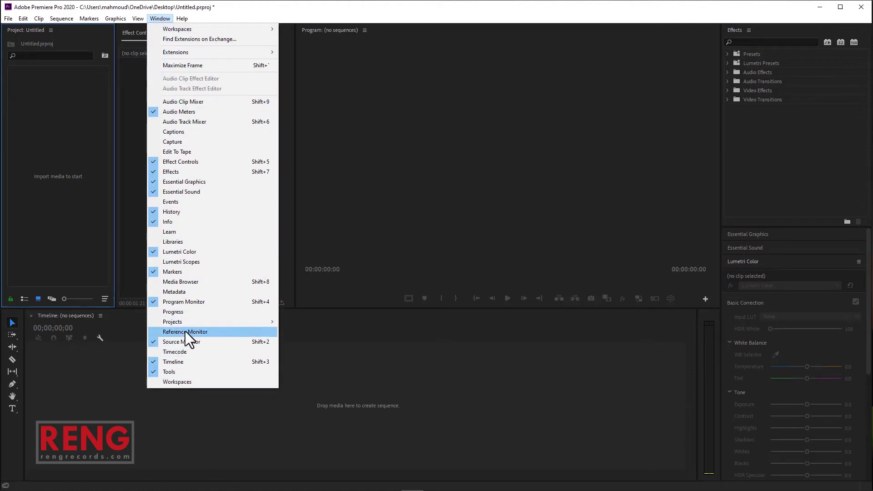
Import abstract-blur-hotel-interior.jpg and C0010.MP4 from the green screen folder on the Desktop into the project
{"action": "mouse_move", "coordinate": [220, 322]}
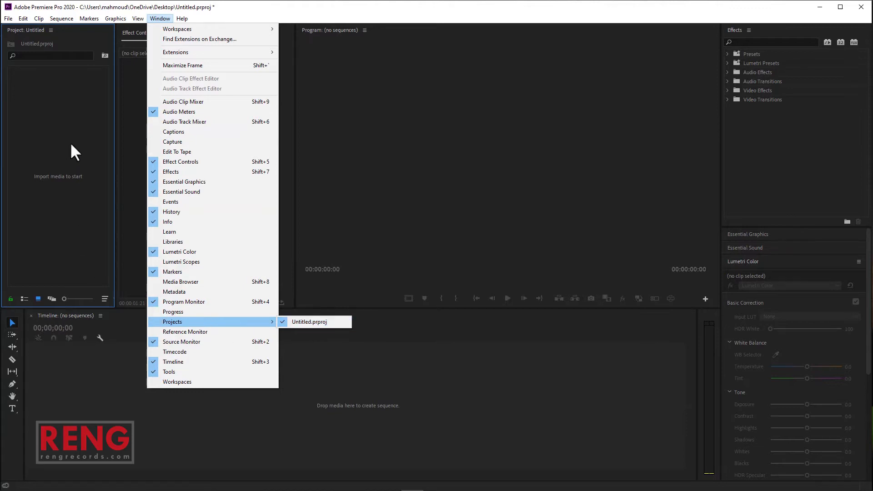
{"action": "left_click", "coordinate": [66, 121]}
{"action": "right_click", "coordinate": [38, 94]}
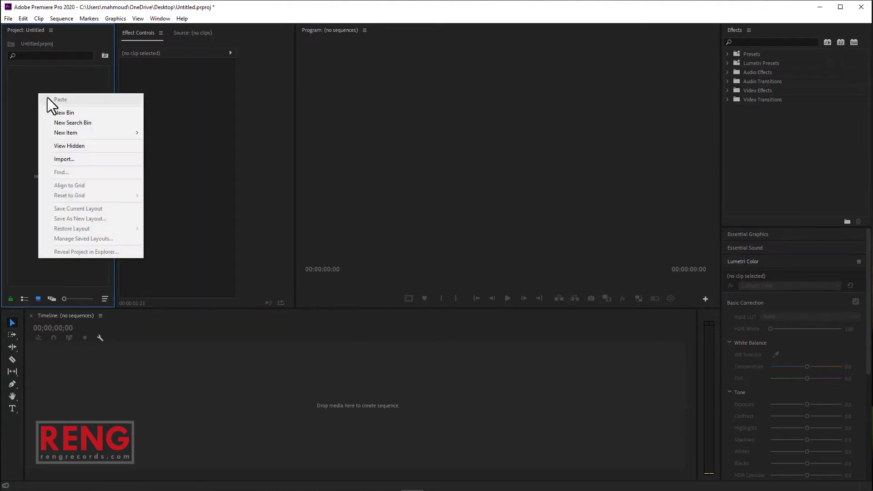
{"action": "mouse_move", "coordinate": [80, 135]}
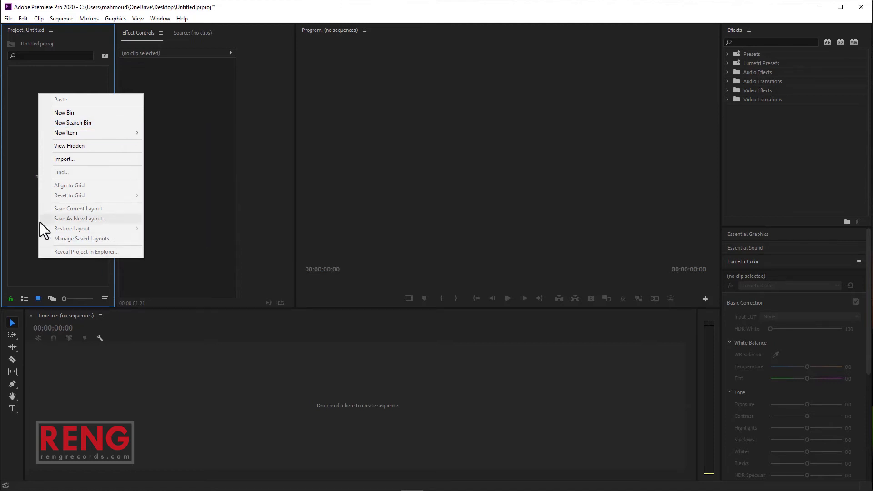
{"action": "left_click", "coordinate": [31, 178]}
{"action": "double_click", "coordinate": [74, 135]}
{"action": "left_click", "coordinate": [146, 138]}
{"action": "double_click", "coordinate": [145, 137]}
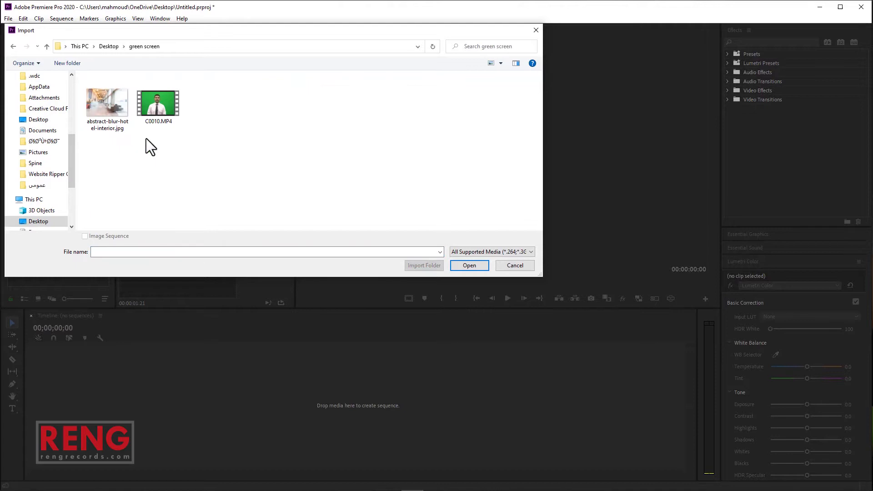
{"action": "left_click_drag", "start_coordinate": [201, 144], "coordinate": [108, 97]}
{"action": "left_click", "coordinate": [470, 266]}
Create a sequence from the C0010.MP4 clip by placing it in the empty timeline
{"action": "left_click", "coordinate": [64, 170]}
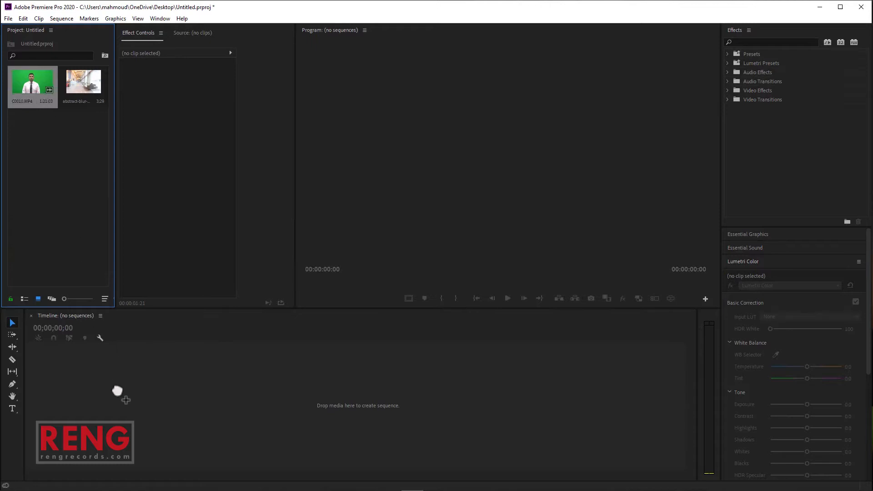
{"action": "left_click_drag", "start_coordinate": [129, 379], "coordinate": [129, 380]}
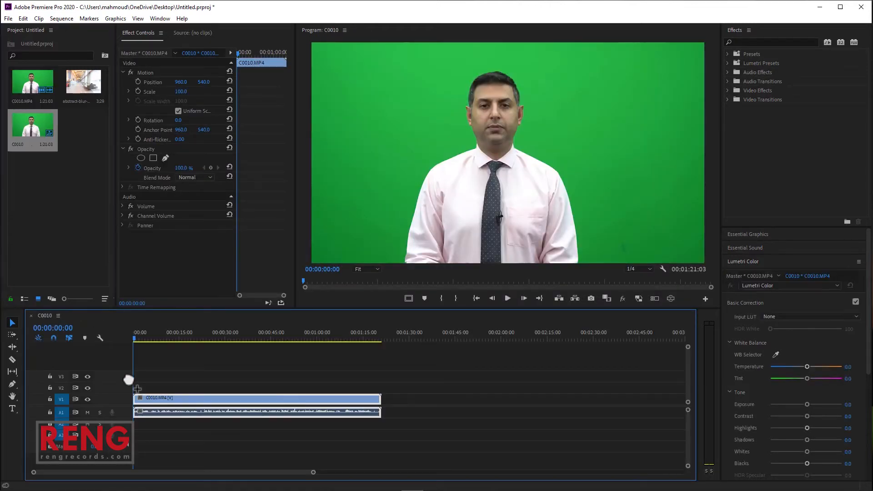
{"action": "left_click_drag", "start_coordinate": [140, 336], "coordinate": [122, 366]}
{"action": "left_click", "coordinate": [75, 213]}
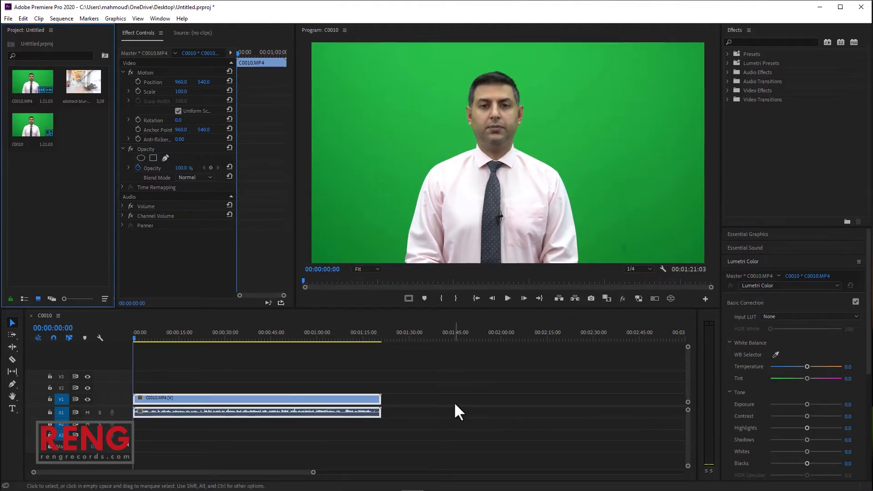
Find the Ultra Key video effect by searching for "ultra" and apply it to the C0010.MP4 clip in the timeline
{"action": "left_click", "coordinate": [764, 41]}
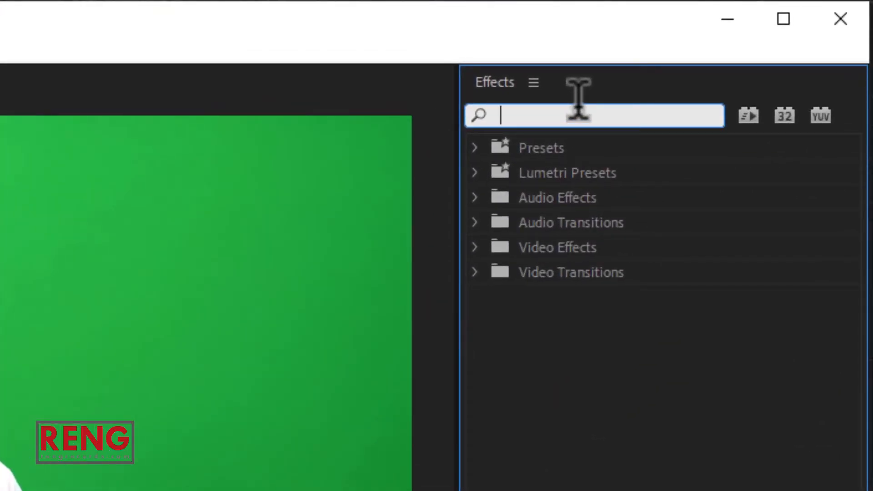
{"action": "type", "text": "ultra"}
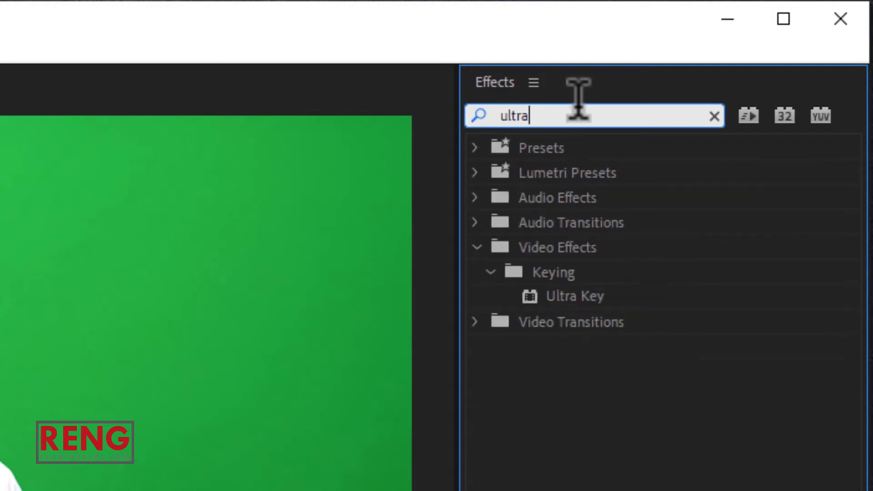
{"action": "left_click", "coordinate": [569, 298]}
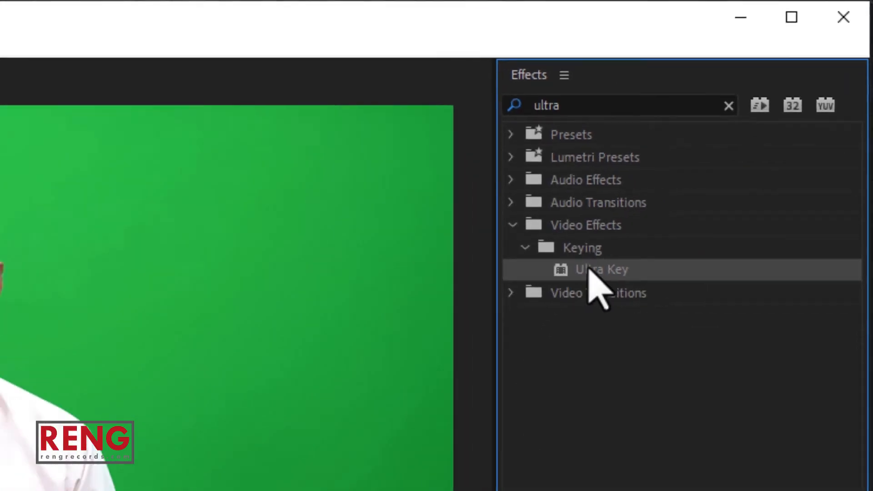
{"action": "left_click_drag", "start_coordinate": [590, 271], "coordinate": [417, 300]}
{"action": "left_click_drag", "start_coordinate": [297, 386], "coordinate": [288, 399]}
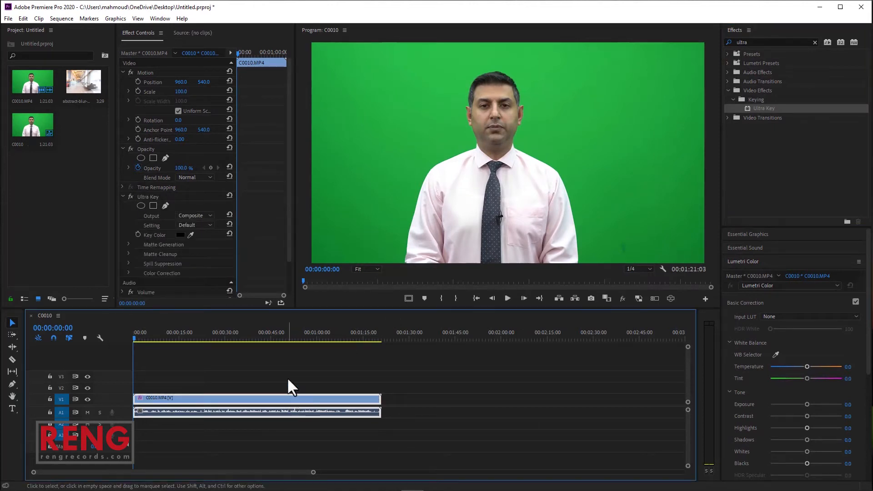
{"action": "left_click", "coordinate": [287, 379]}
{"action": "left_click", "coordinate": [288, 397]}
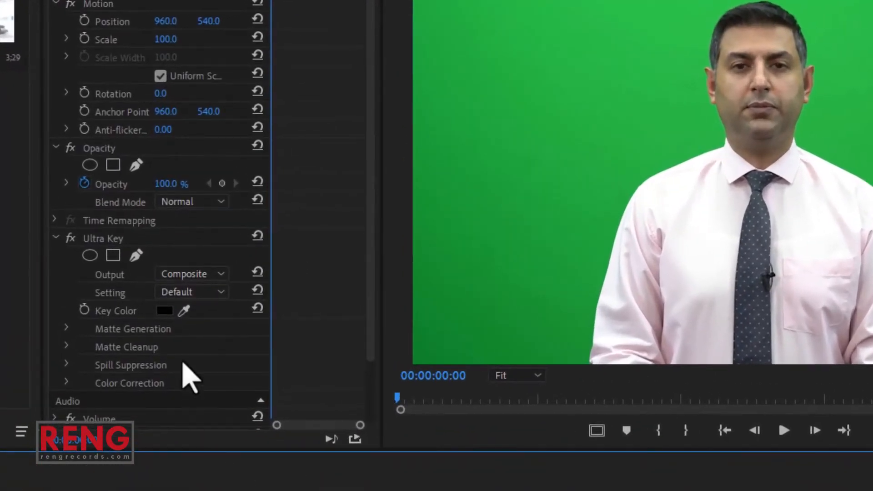
Sample the green backdrop as the Ultra Key's key color, and widen the effect settings area
{"action": "left_click", "coordinate": [185, 311]}
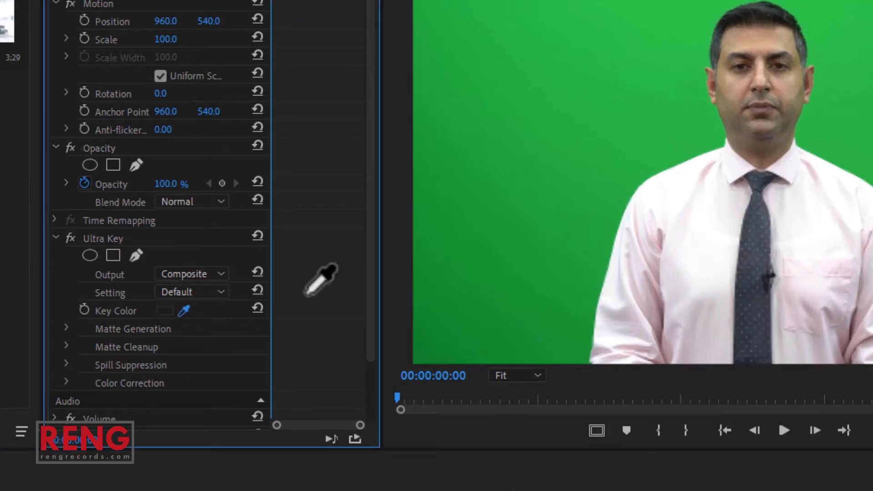
{"action": "left_click", "coordinate": [690, 152]}
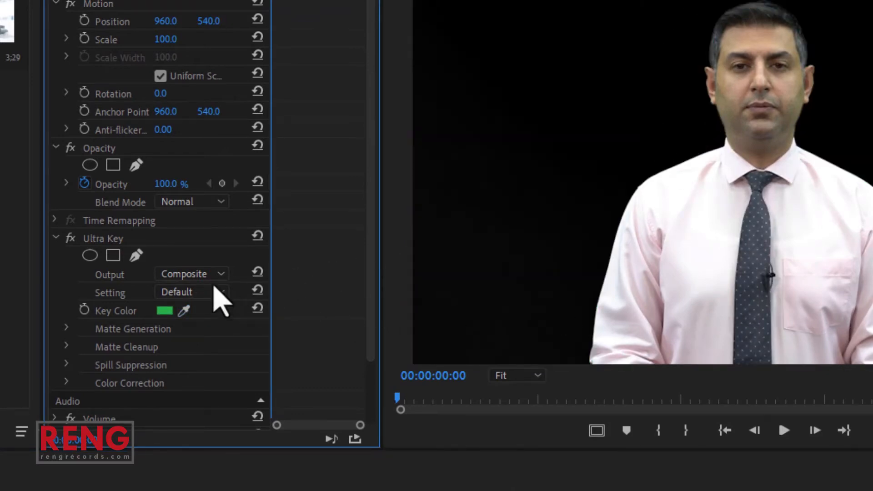
{"action": "left_click_drag", "start_coordinate": [382, 292], "coordinate": [558, 295]}
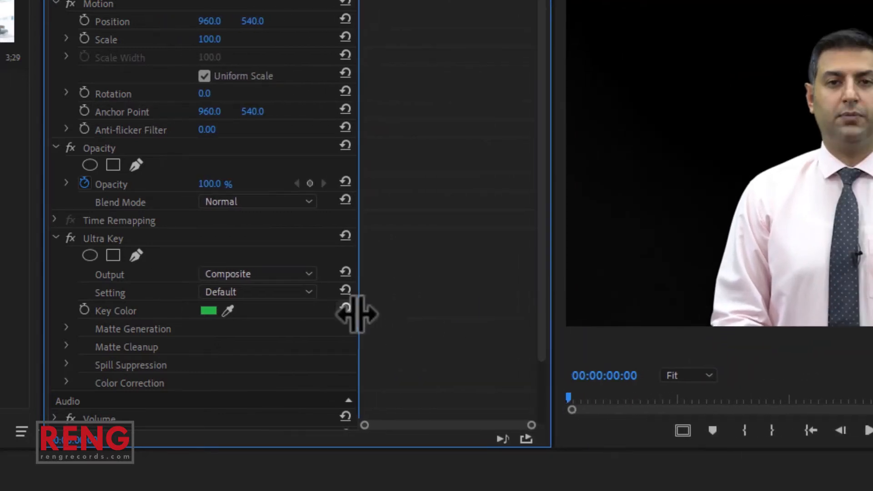
{"action": "left_click_drag", "start_coordinate": [357, 316], "coordinate": [303, 318]}
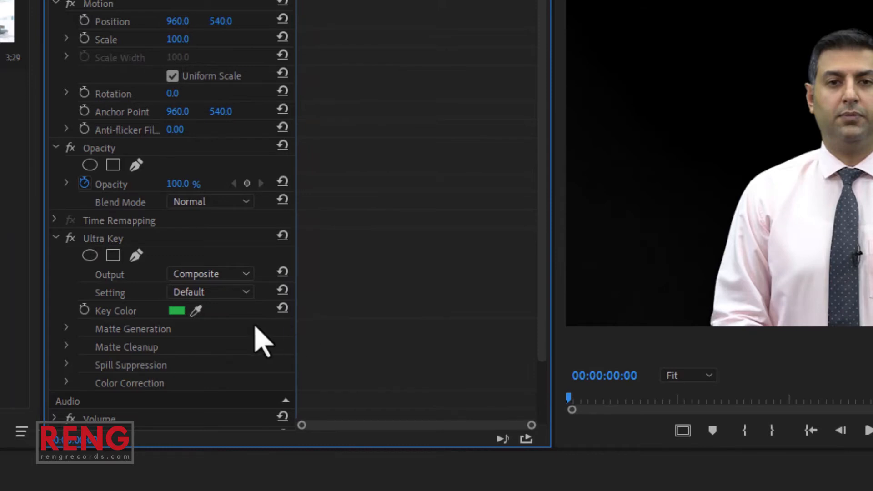
Raise the Ultra Key's Matte Generation Pedestal to 100 while viewing the Alpha Channel output, and return Output to Composite
{"action": "left_click", "coordinate": [237, 275]}
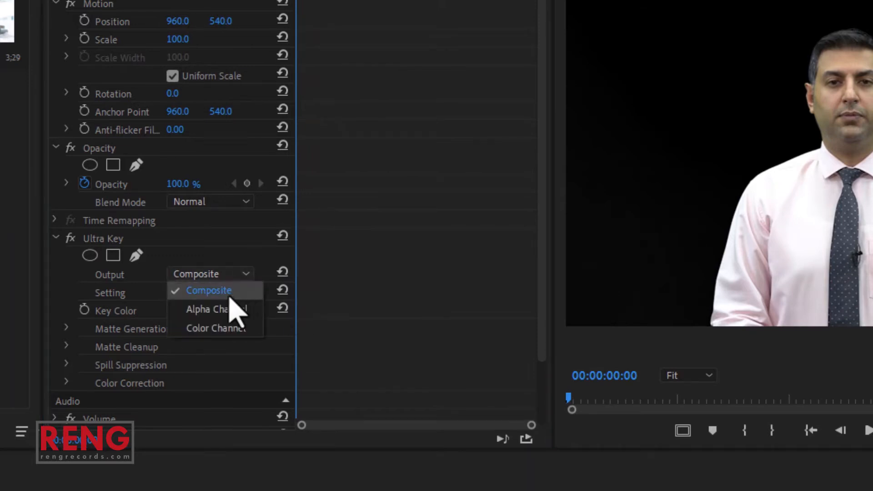
{"action": "left_click", "coordinate": [216, 310]}
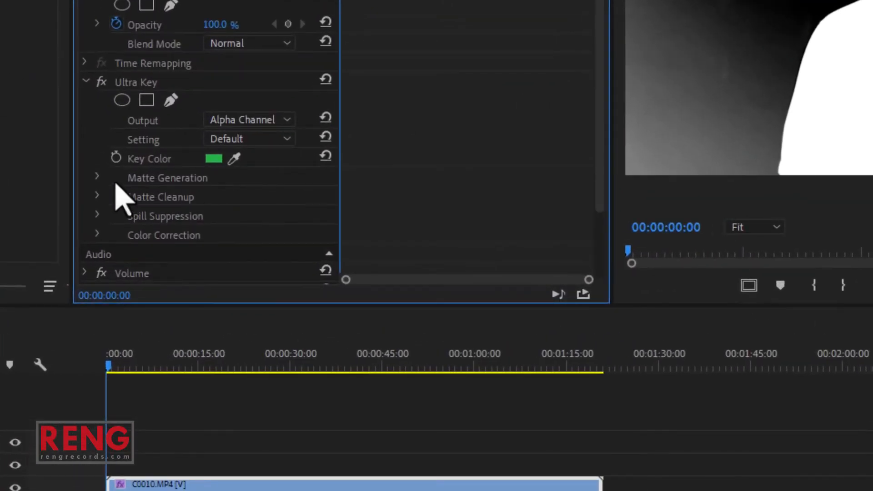
{"action": "left_click", "coordinate": [97, 177]}
{"action": "scroll", "coordinate": [236, 207], "scroll_direction": "down", "scroll_amount": 1}
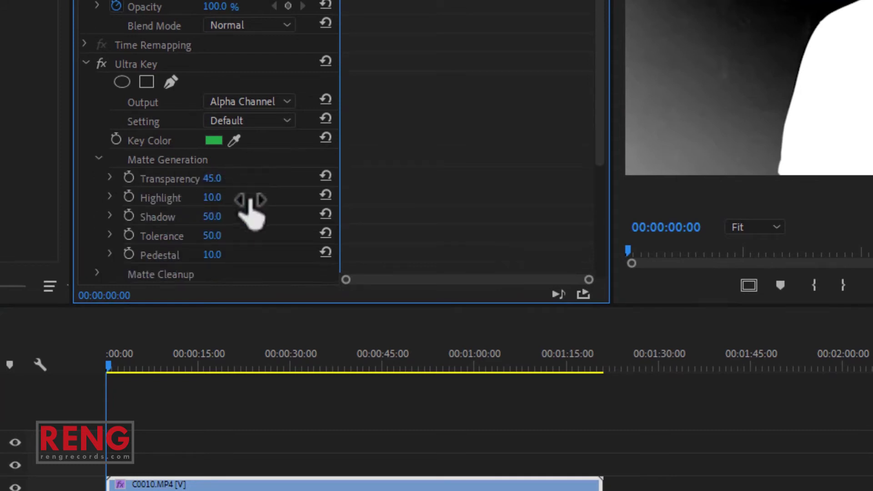
{"action": "scroll", "coordinate": [250, 214], "scroll_direction": "down", "scroll_amount": 1}
{"action": "left_click_drag", "start_coordinate": [212, 236], "coordinate": [252, 237]}
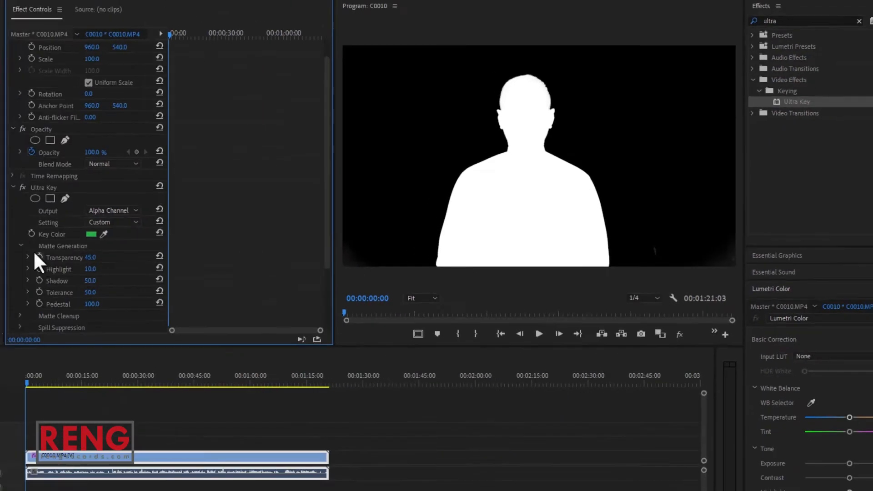
{"action": "left_click", "coordinate": [203, 198]}
{"action": "left_click", "coordinate": [204, 207]}
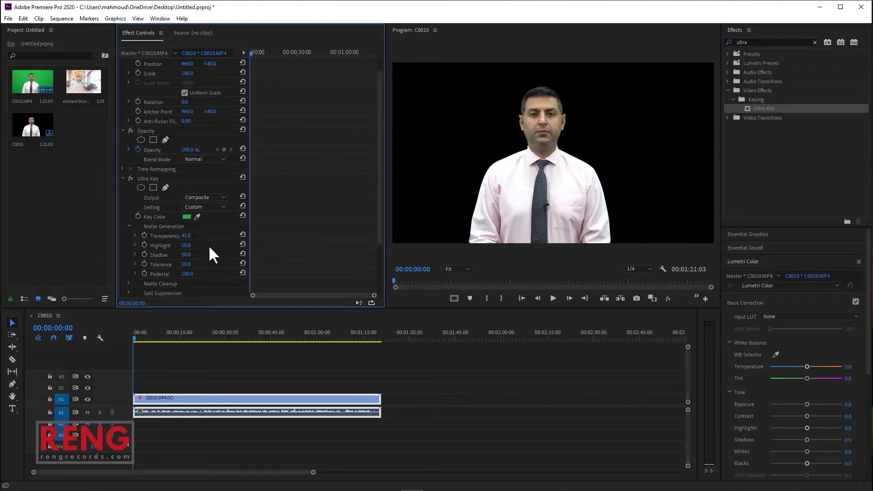
Set the Ultra Key's Color Correction Hue to -6 and Luminance to 89
{"action": "scroll", "coordinate": [208, 244], "scroll_direction": "down", "scroll_amount": 3}
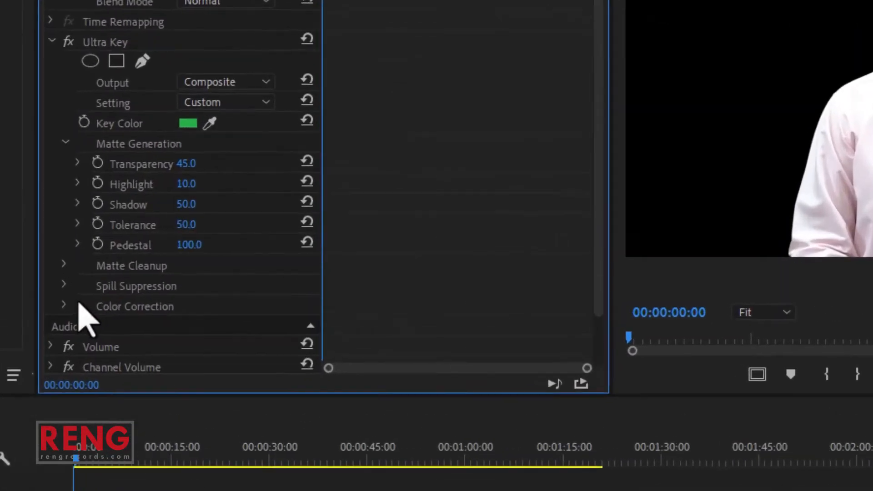
{"action": "left_click", "coordinate": [67, 303]}
{"action": "scroll", "coordinate": [248, 311], "scroll_direction": "down", "scroll_amount": 3}
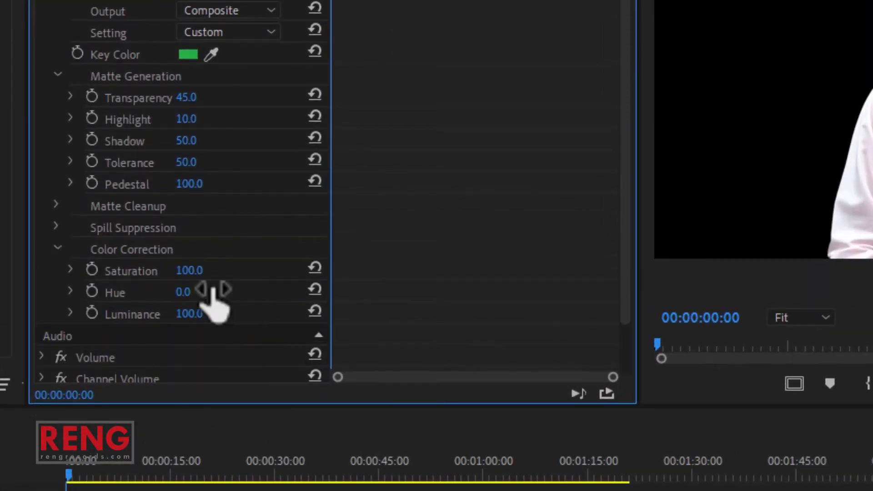
{"action": "left_click_drag", "start_coordinate": [187, 294], "coordinate": [183, 293]}
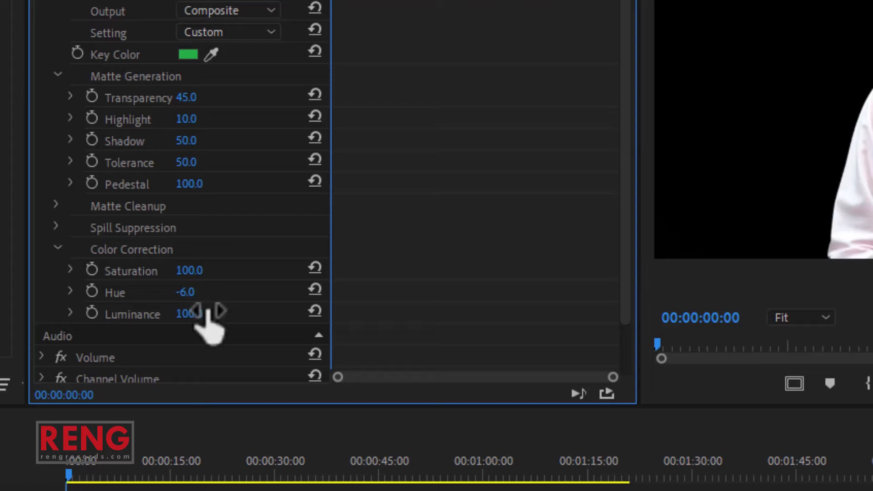
{"action": "left_click_drag", "start_coordinate": [190, 314], "coordinate": [179, 313]}
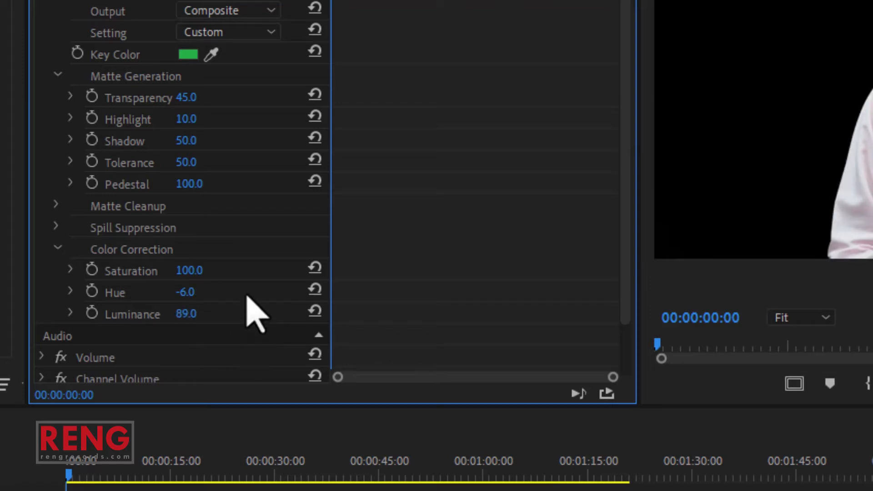
Draw a closed free-form opacity mask loosely around the presenter down to the frame's bottom edge, and collapse the Opacity and Ultra Key settings
{"action": "scroll", "coordinate": [227, 195], "scroll_direction": "up", "scroll_amount": 4}
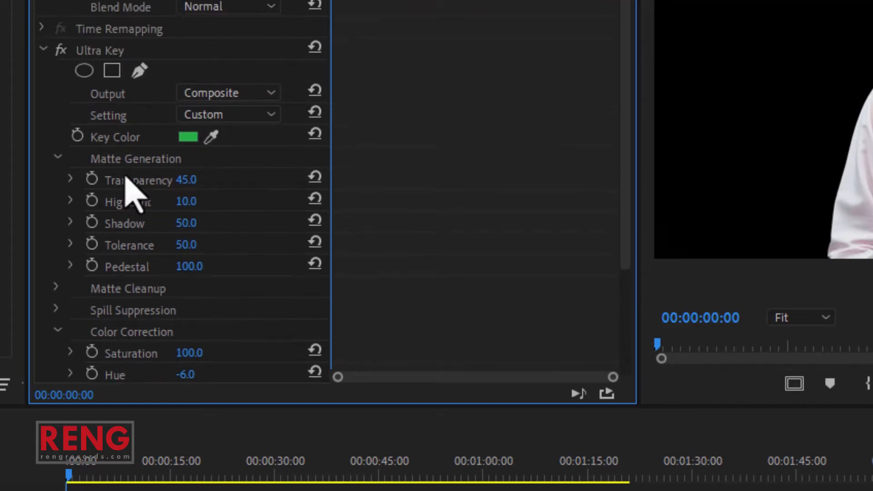
{"action": "scroll", "coordinate": [159, 113], "scroll_direction": "up", "scroll_amount": 5}
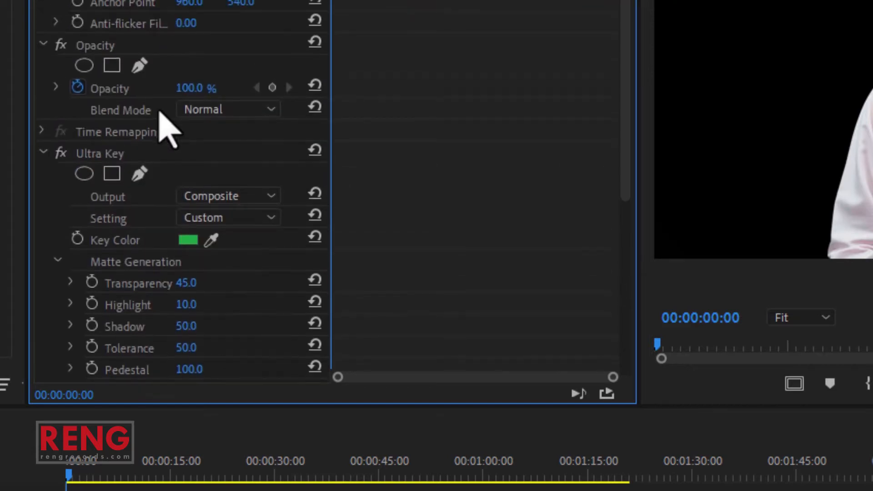
{"action": "left_click", "coordinate": [140, 66]}
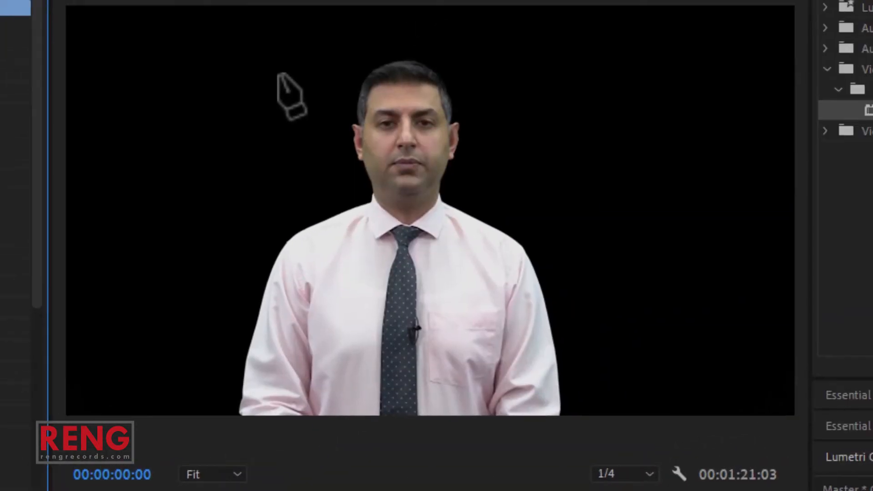
{"action": "left_click", "coordinate": [276, 70]}
{"action": "left_click", "coordinate": [197, 195]}
{"action": "left_click", "coordinate": [171, 390]}
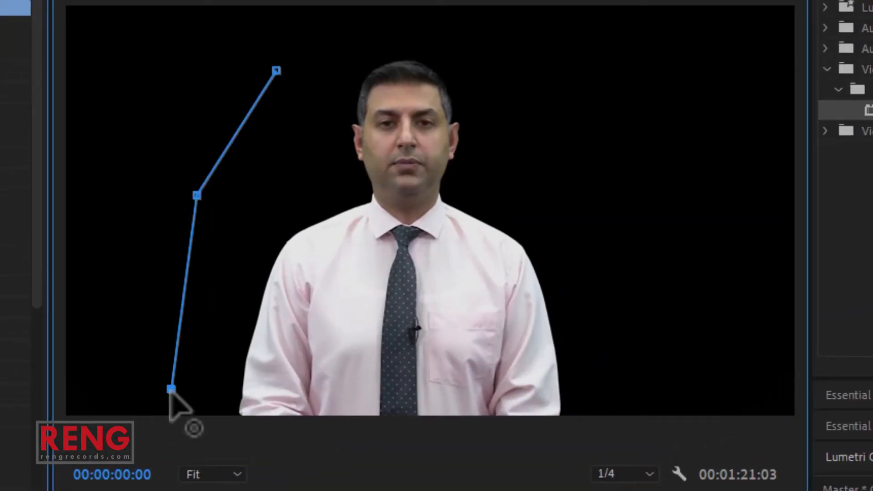
{"action": "left_click_drag", "start_coordinate": [172, 390], "coordinate": [173, 420]}
{"action": "left_click", "coordinate": [653, 416]}
{"action": "left_click", "coordinate": [628, 197]}
{"action": "left_click", "coordinate": [528, 60]}
{"action": "left_click", "coordinate": [389, 19]}
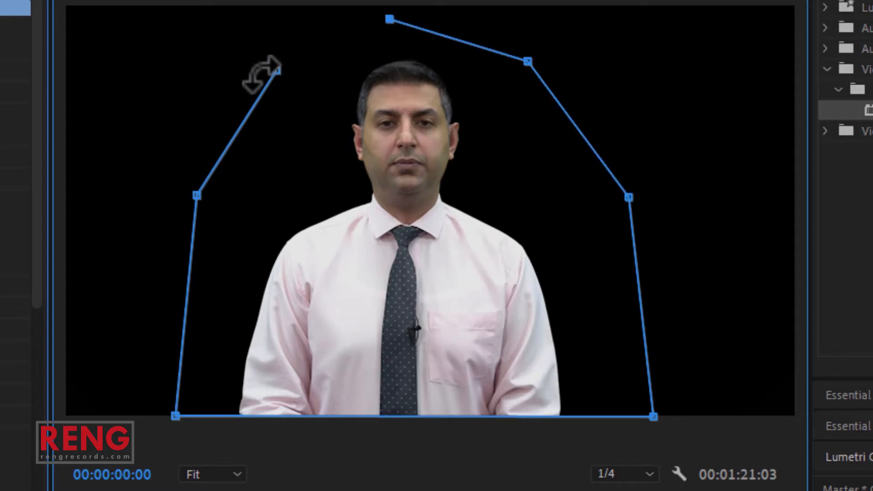
{"action": "left_click", "coordinate": [277, 69]}
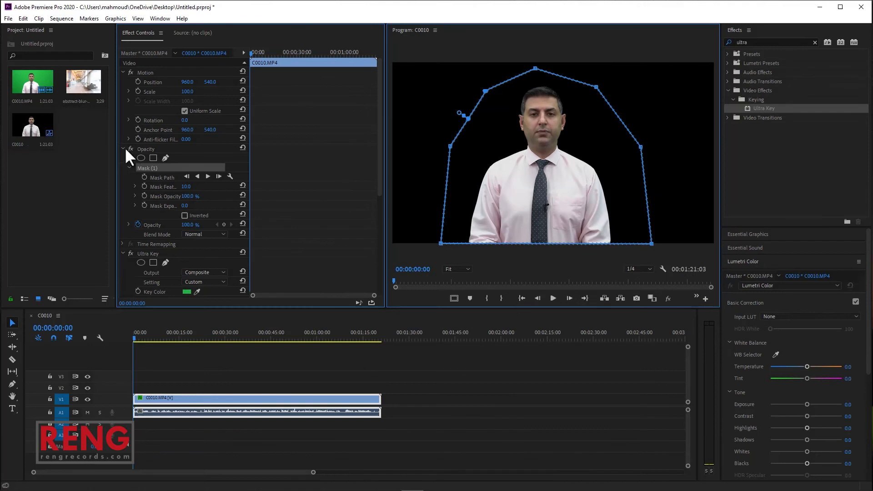
{"action": "left_click", "coordinate": [123, 149]}
{"action": "left_click", "coordinate": [122, 167]}
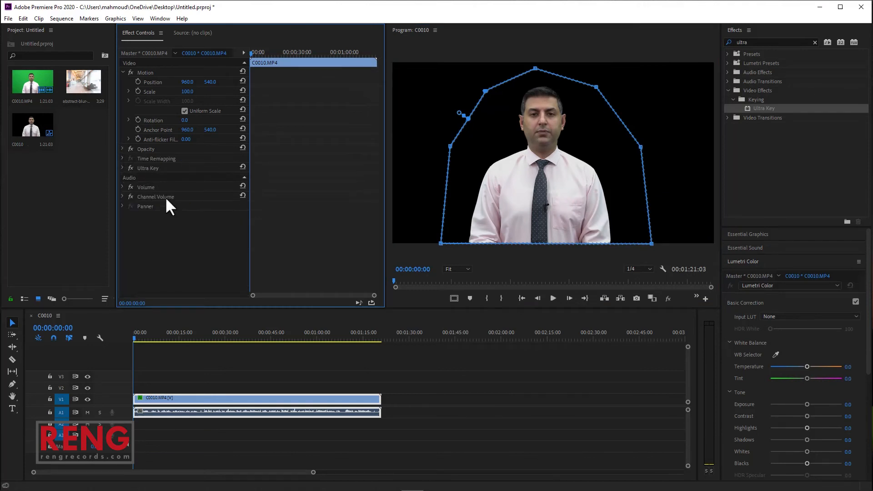
Move the keyed C0010.MP4 video to track V2 and lay abstract-blur-hotel-interior.jpg beneath it on V1 for the clip's full length
{"action": "left_click", "coordinate": [275, 396]}
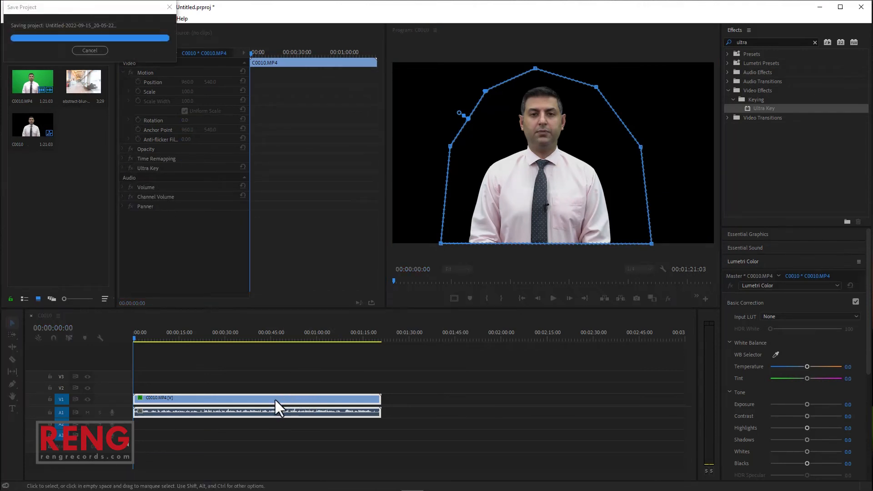
{"action": "left_click", "coordinate": [254, 383]}
{"action": "left_click_drag", "start_coordinate": [252, 398], "coordinate": [254, 385]}
{"action": "left_click", "coordinate": [255, 371]}
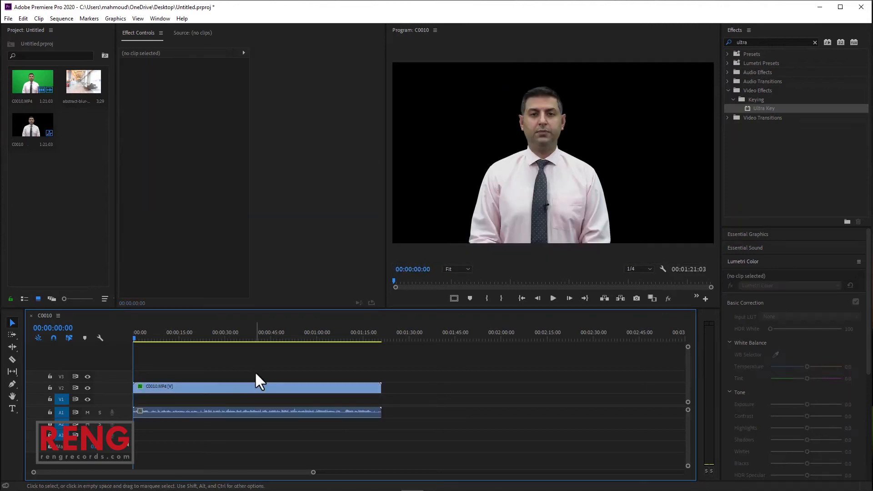
{"action": "left_click_drag", "start_coordinate": [81, 87], "coordinate": [380, 400]}
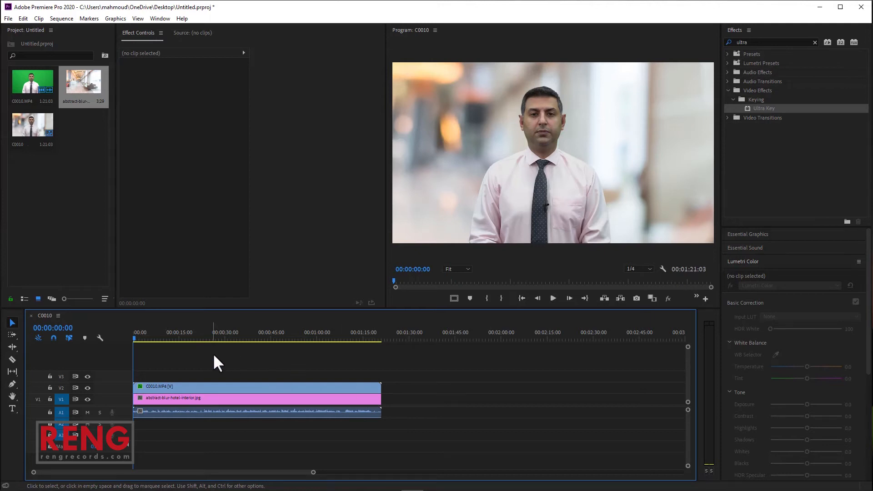
Scrub through the sequence to check the keyed presenter against the hotel interior background
{"action": "left_click", "coordinate": [147, 335]}
{"action": "left_click_drag", "start_coordinate": [176, 340], "coordinate": [301, 339]}
{"action": "left_click", "coordinate": [321, 371]}
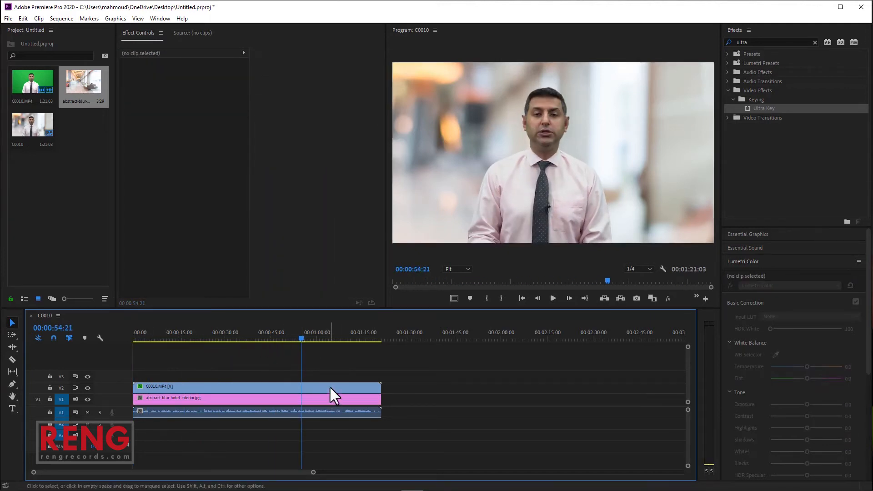
{"action": "left_click", "coordinate": [329, 387]}
{"action": "left_click", "coordinate": [359, 369]}
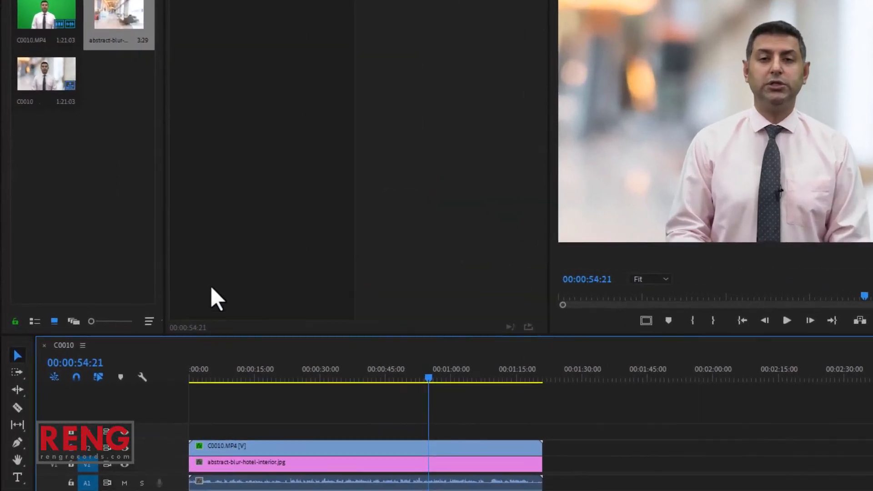
Create a 1920 × 1080 adjustment layer at 25.00 fps with square pixels and place it on track V3 for the clip's full length
{"action": "right_click", "coordinate": [65, 178]}
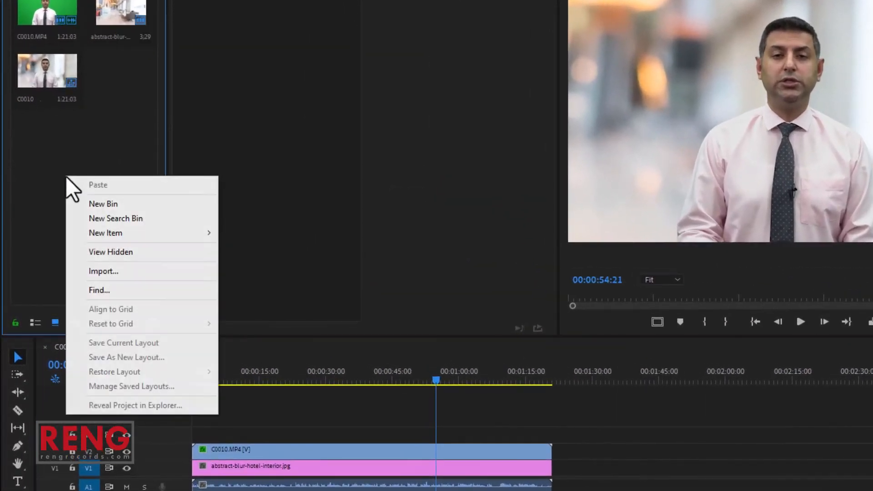
{"action": "mouse_move", "coordinate": [143, 230]}
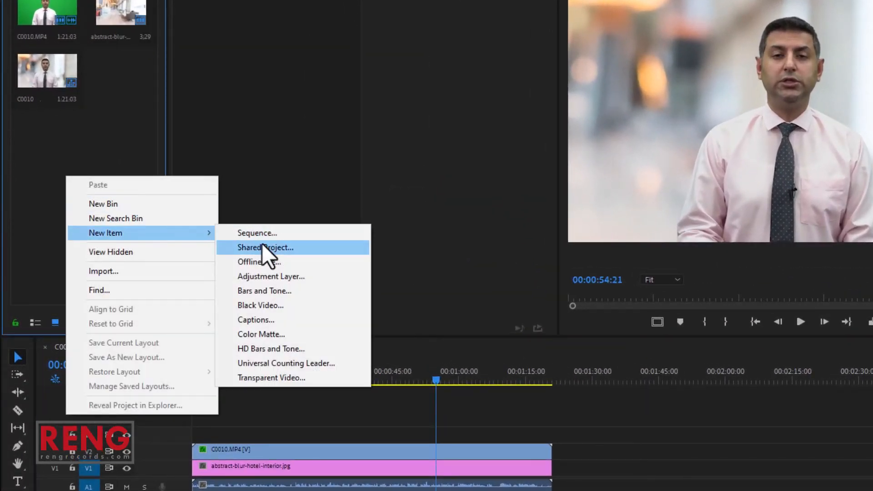
{"action": "left_click", "coordinate": [272, 275]}
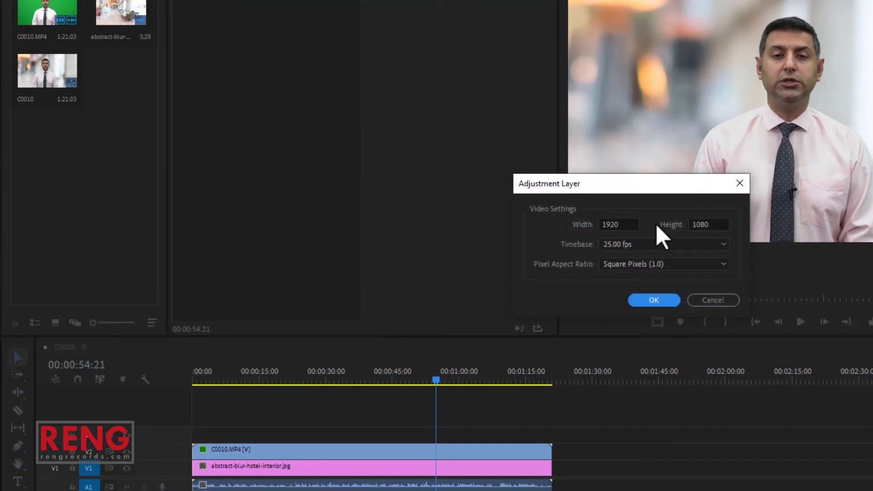
{"action": "left_click", "coordinate": [653, 300]}
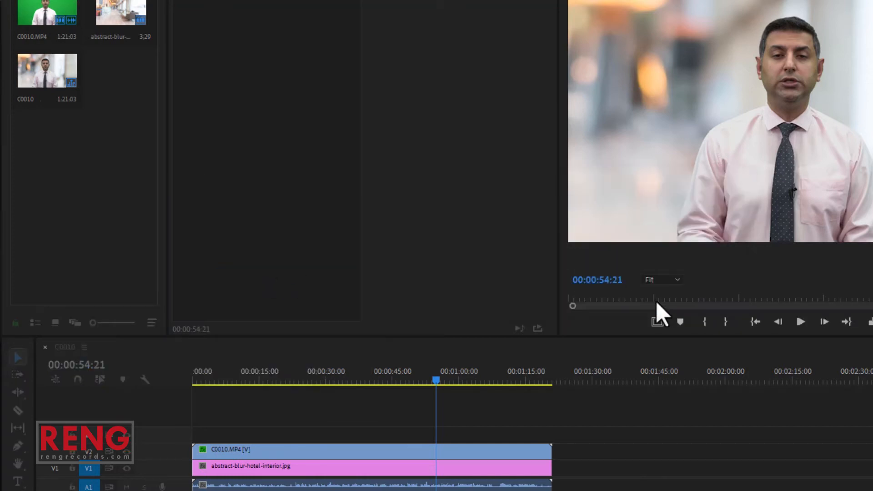
{"action": "left_click_drag", "start_coordinate": [199, 228], "coordinate": [555, 445]}
{"action": "left_click", "coordinate": [432, 381]}
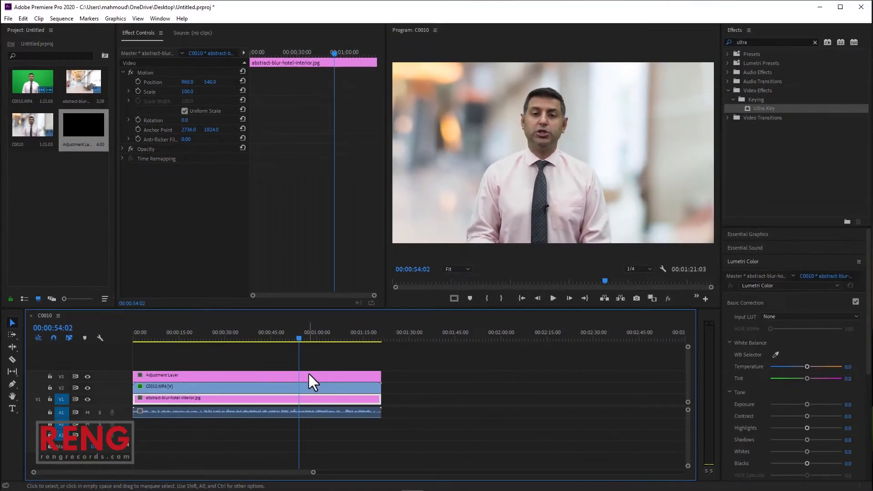
{"action": "left_click", "coordinate": [435, 429]}
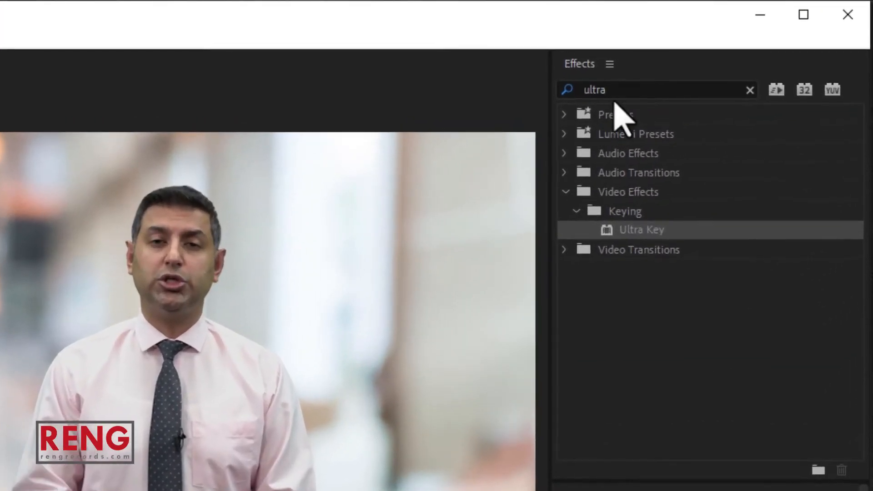
Apply the Crop effect to the adjustment layer and set its Top and Bottom to 10% for cinematic black bars
{"action": "left_click", "coordinate": [732, 41]}
{"action": "type", "text": "crop"}
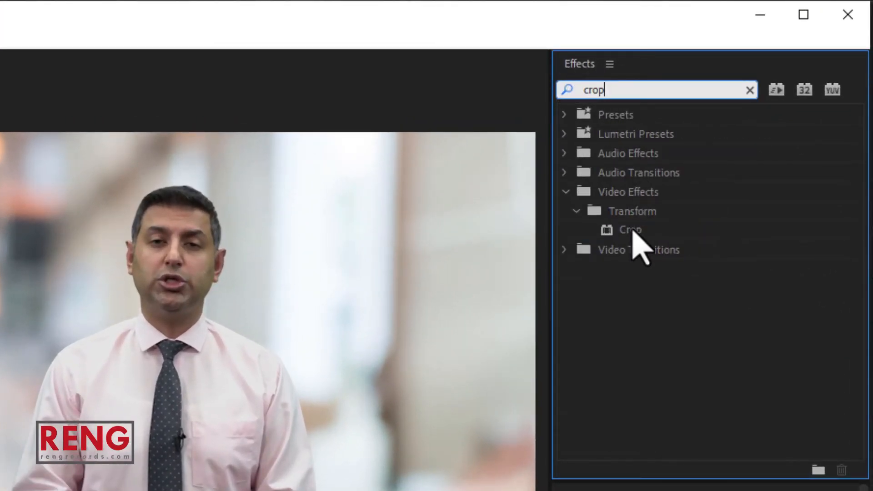
{"action": "left_click_drag", "start_coordinate": [631, 231], "coordinate": [385, 405]}
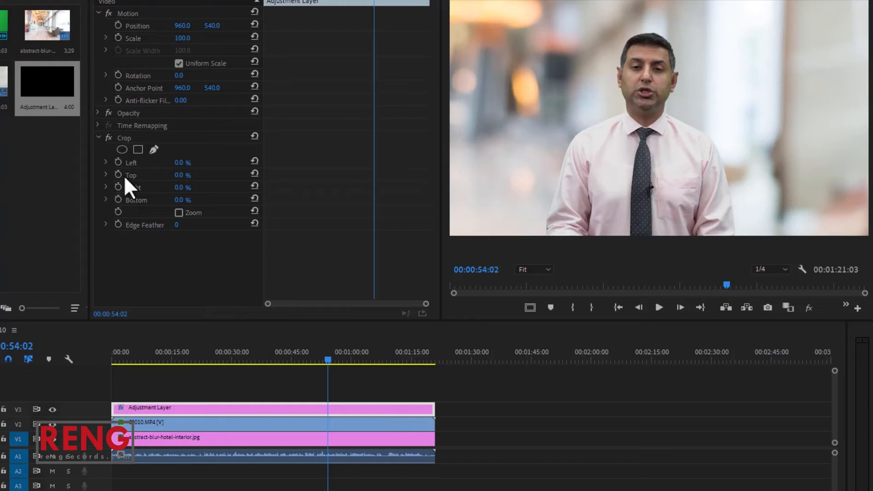
{"action": "left_click", "coordinate": [178, 176]}
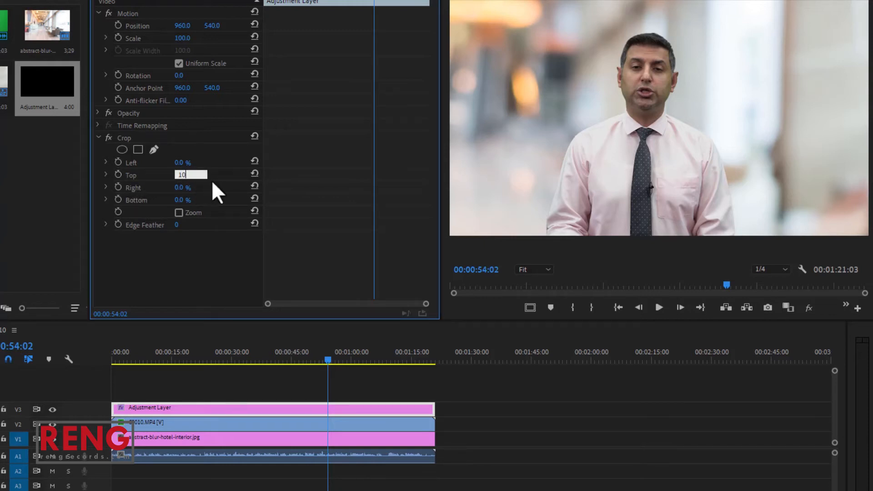
{"action": "left_click", "coordinate": [180, 200]}
{"action": "type", "text": "10"}
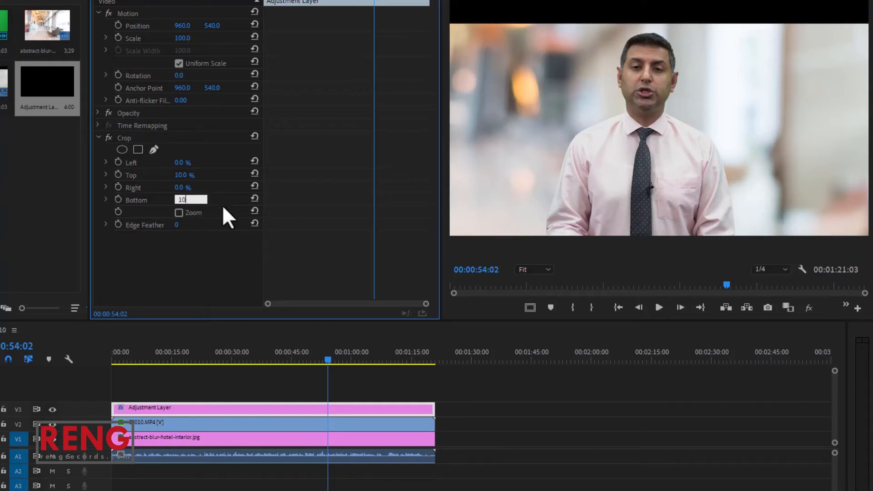
{"action": "key", "text": "Return"}
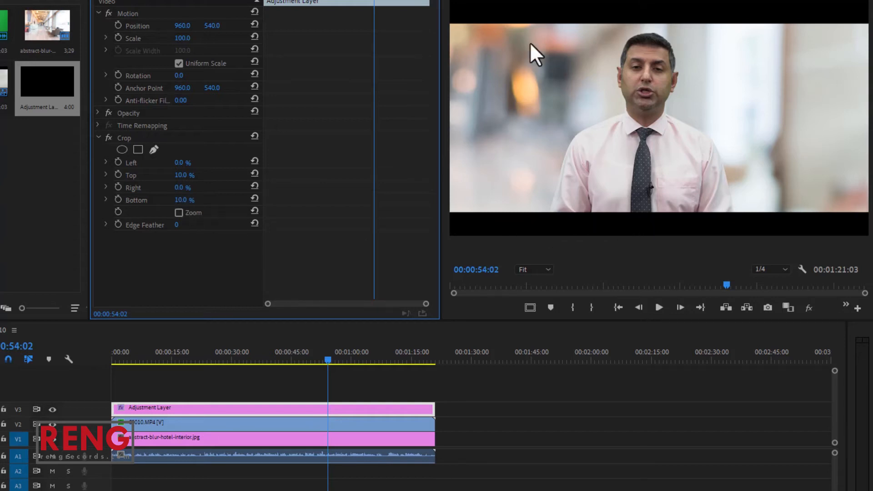
Set the adjustment layer's Lumetri Exposure to 0.5, Contrast to -17.7, Highlights to -27.8, Shadows to -12.7, Whites to -5.1 and Blacks to -3.8
{"action": "left_click_drag", "start_coordinate": [312, 357], "coordinate": [270, 340]}
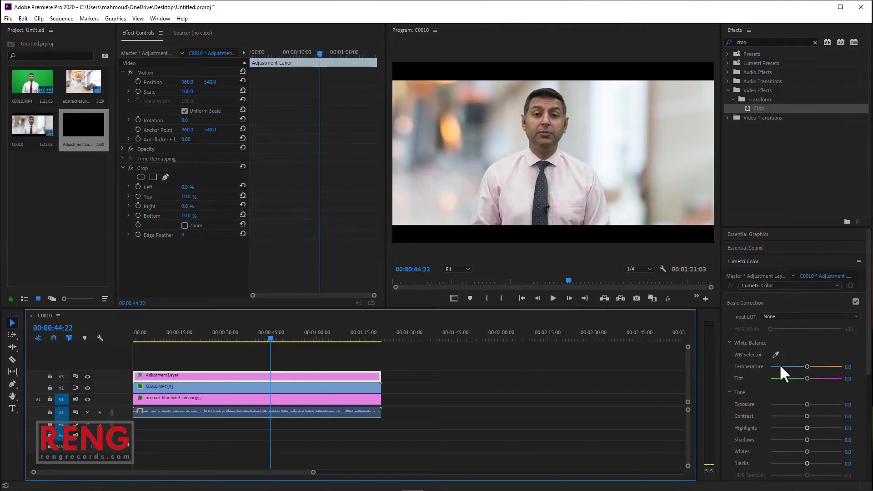
{"action": "left_click_drag", "start_coordinate": [811, 404], "coordinate": [808, 403]}
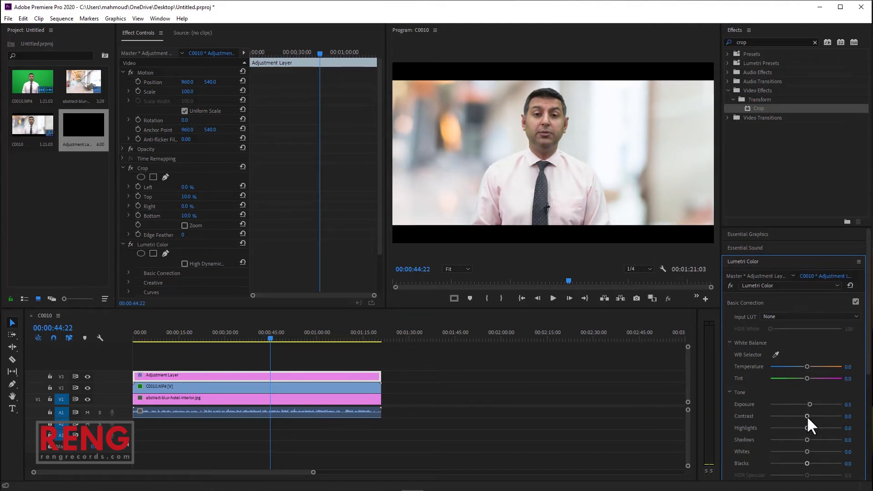
{"action": "left_click_drag", "start_coordinate": [806, 416], "coordinate": [793, 416]}
{"action": "left_click_drag", "start_coordinate": [807, 428], "coordinate": [796, 428]}
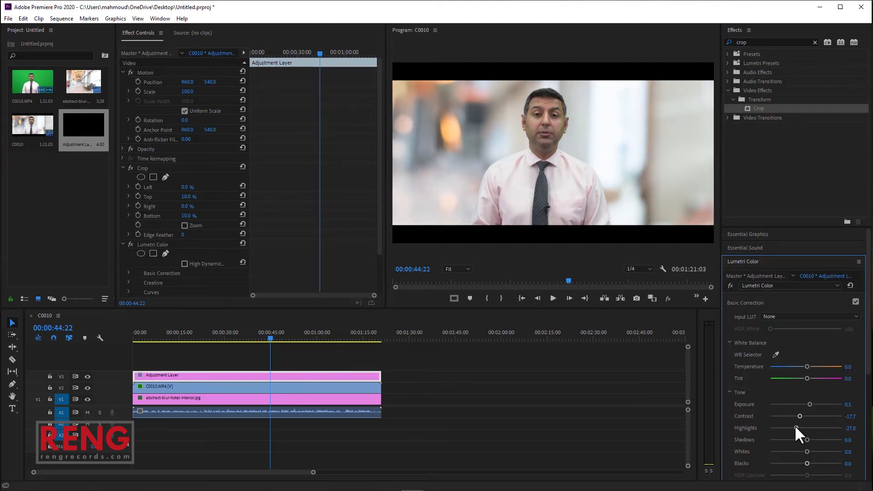
{"action": "mouse_move", "coordinate": [806, 440]}
{"action": "left_mouse_down"}
{"action": "mouse_move", "coordinate": [801, 438]}
{"action": "mouse_move", "coordinate": [819, 451]}
{"action": "mouse_move", "coordinate": [804, 451]}
{"action": "left_mouse_up"}
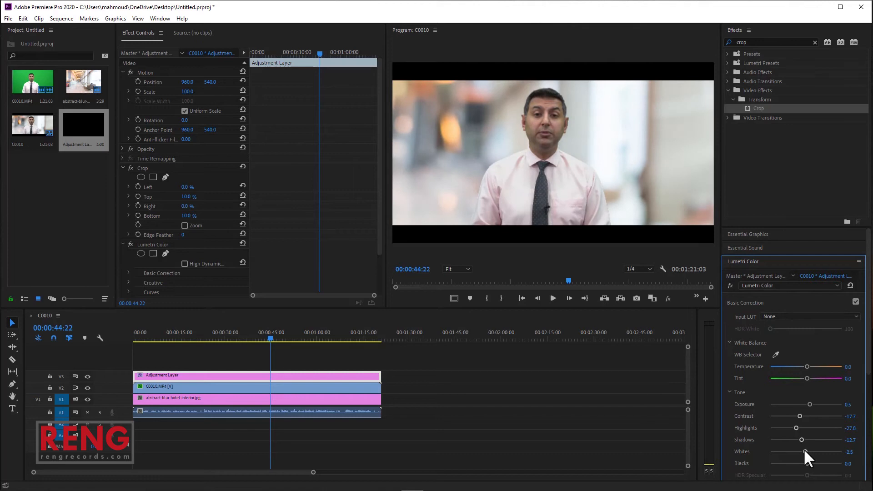
{"action": "mouse_move", "coordinate": [806, 463]}
{"action": "left_mouse_down"}
{"action": "mouse_move", "coordinate": [823, 461]}
{"action": "mouse_move", "coordinate": [803, 463]}
{"action": "left_mouse_up"}
Play the sequence from the start and scrub ahead to 00:01:02:06 to review the cropped and graded picture
{"action": "left_click_drag", "start_coordinate": [271, 337], "coordinate": [116, 339]}
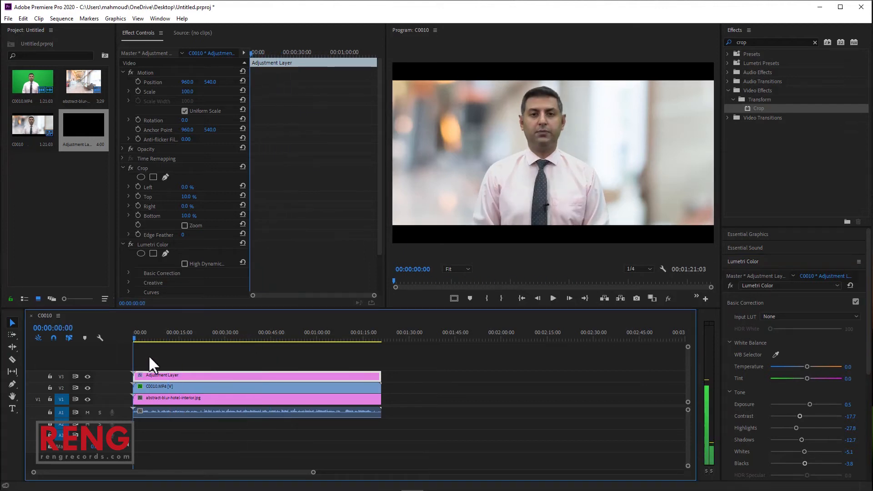
{"action": "key", "text": "space"}
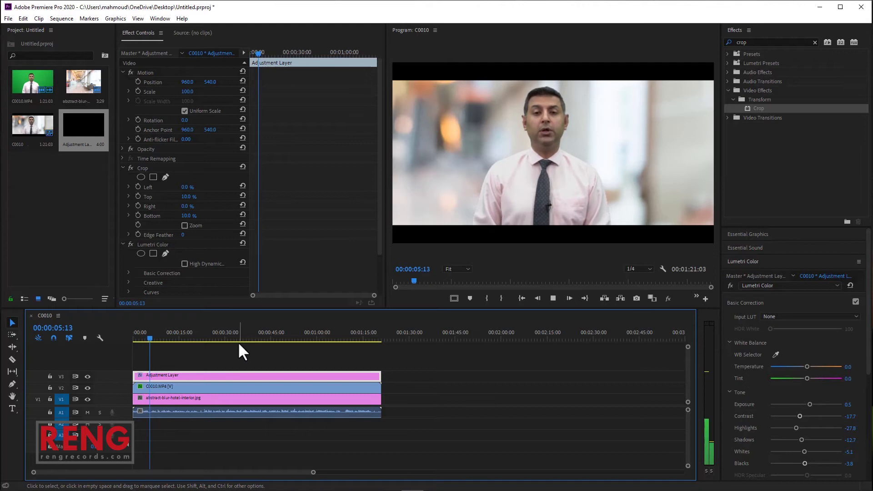
{"action": "left_click_drag", "start_coordinate": [173, 334], "coordinate": [323, 334]}
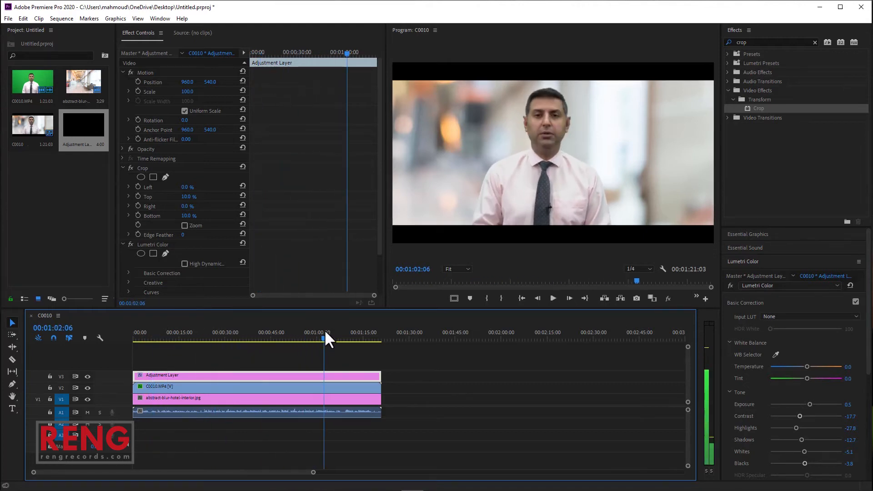
Hide and show tracks V3, V2 and V1 in turn to examine what each layer contributes to the composite
{"action": "left_click", "coordinate": [87, 377]}
{"action": "left_click", "coordinate": [88, 376]}
{"action": "left_click", "coordinate": [88, 376]}
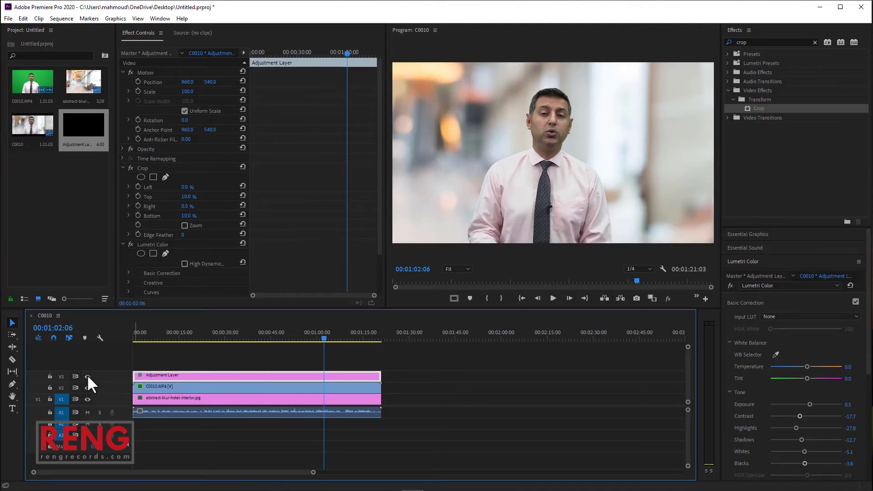
{"action": "left_click", "coordinate": [88, 376]}
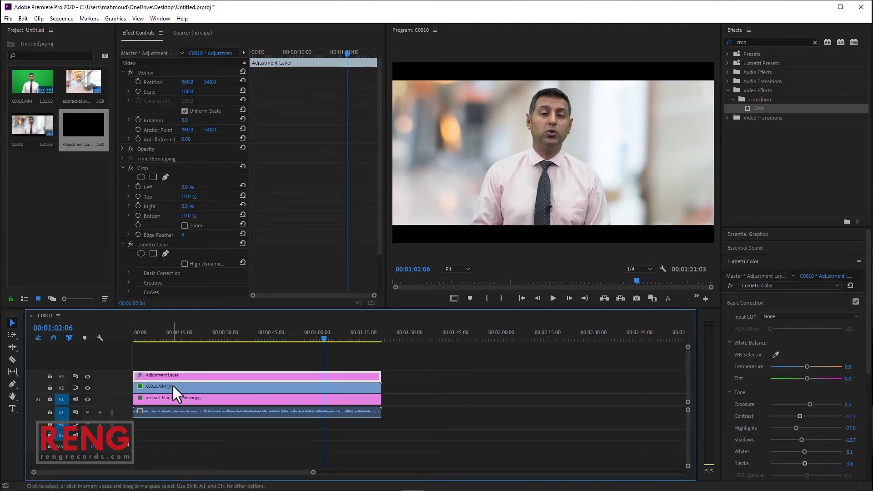
{"action": "left_click", "coordinate": [172, 386]}
{"action": "left_click", "coordinate": [87, 387]}
{"action": "left_click", "coordinate": [87, 387]}
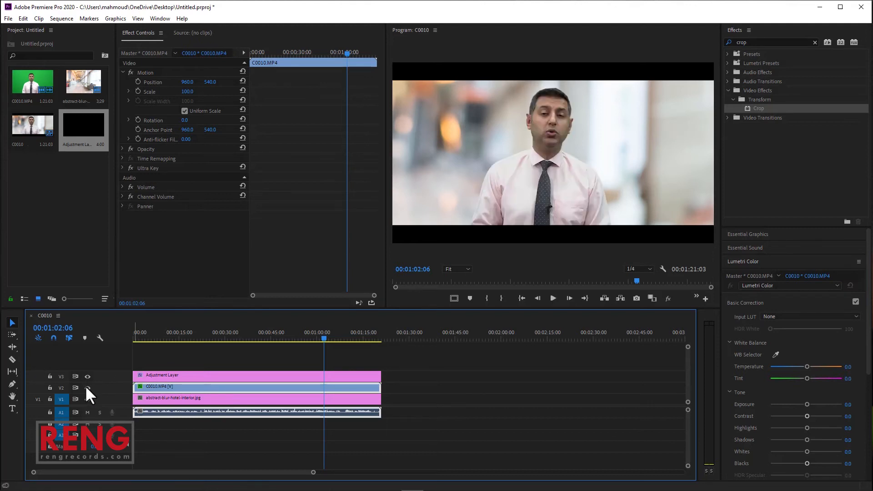
{"action": "left_click", "coordinate": [155, 398]}
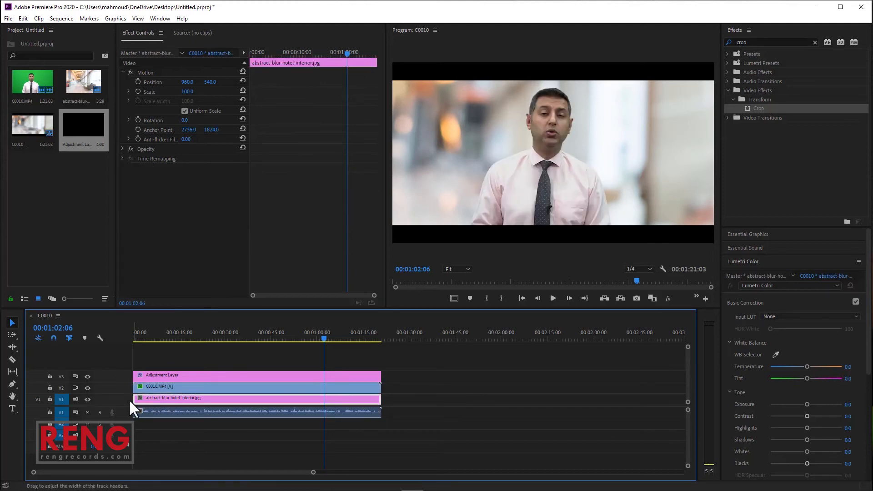
{"action": "left_click", "coordinate": [88, 400]}
{"action": "left_click", "coordinate": [88, 398]}
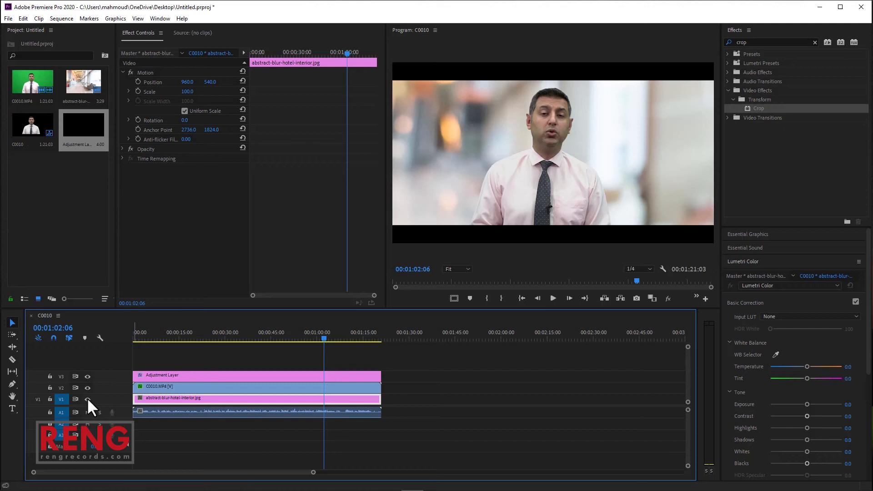
Compare the picture at 00:01:08:00 with and without the adjustment layer
{"action": "left_click", "coordinate": [308, 339]}
{"action": "left_click_drag", "start_coordinate": [309, 337], "coordinate": [343, 338]}
{"action": "left_click", "coordinate": [269, 375]}
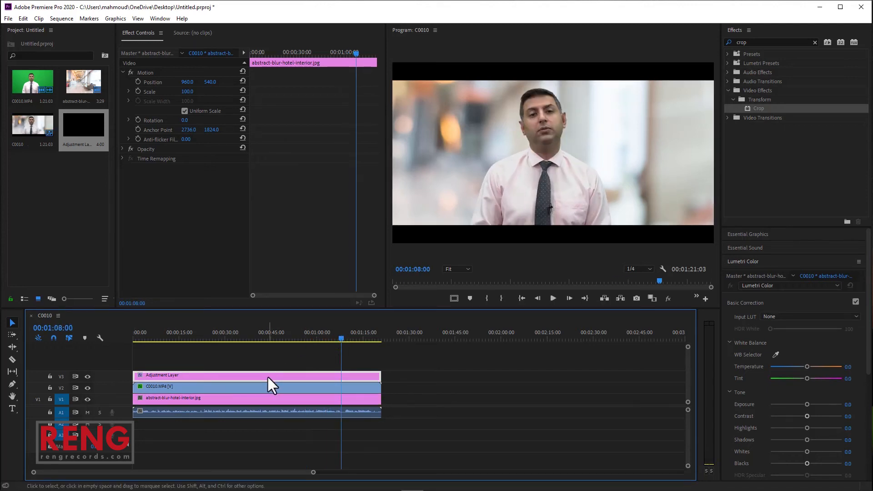
{"action": "left_click", "coordinate": [88, 377]}
{"action": "left_click", "coordinate": [88, 376]}
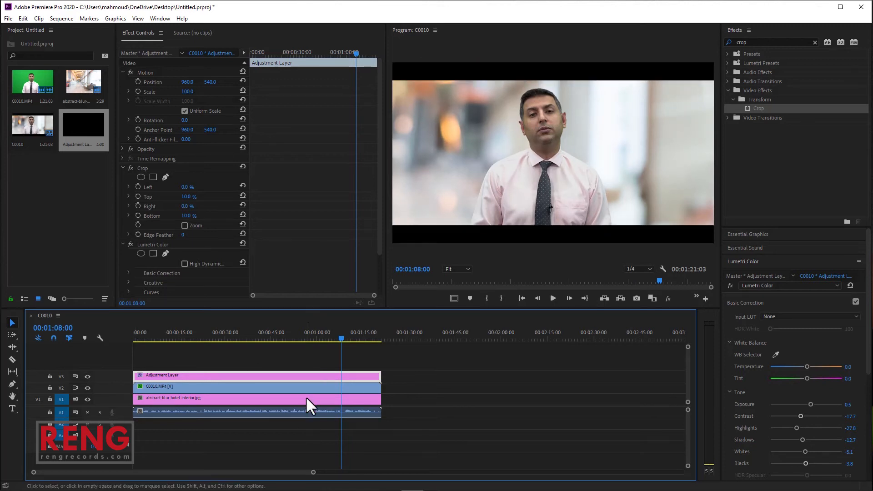
Set the C0010.MP4 clip's own Lumetri Exposure to 0.4, Contrast to 10.1, Highlights to 34.2 and Shadows to -2.5
{"action": "left_click", "coordinate": [305, 386]}
{"action": "left_click", "coordinate": [87, 387]}
{"action": "left_click", "coordinate": [87, 388]}
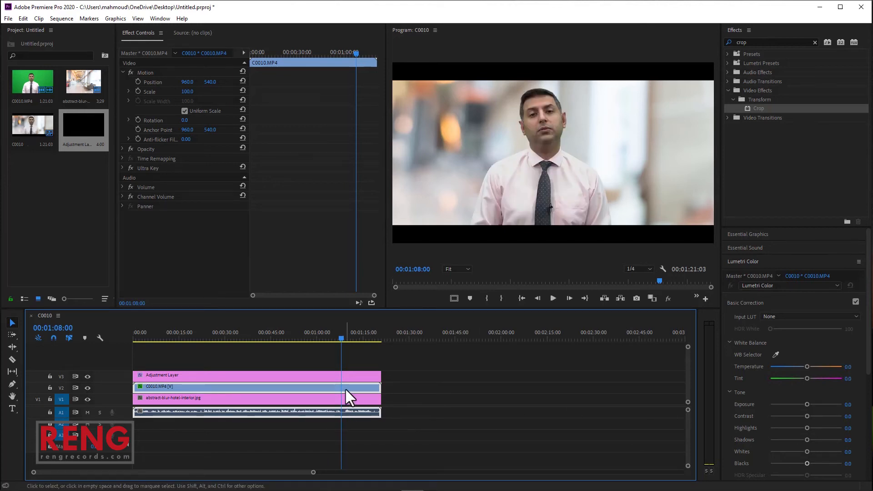
{"action": "left_click_drag", "start_coordinate": [806, 403], "coordinate": [808, 404]}
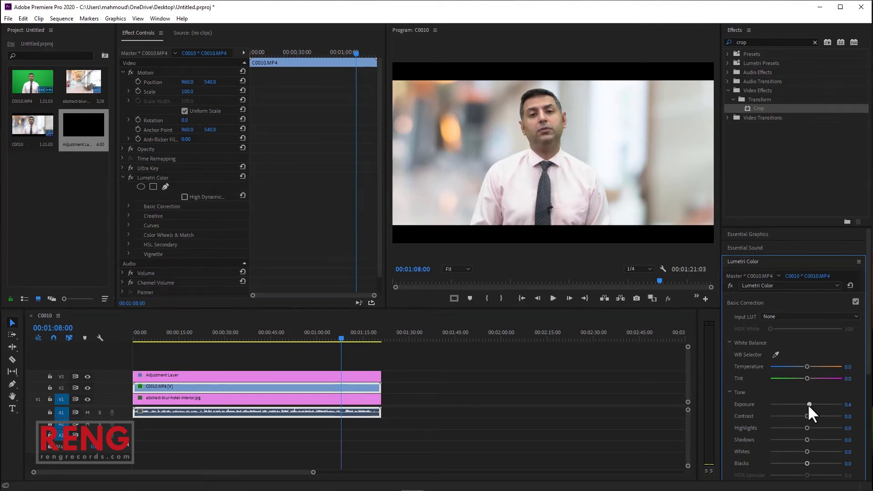
{"action": "mouse_move", "coordinate": [808, 416]}
{"action": "left_mouse_down"}
{"action": "mouse_move", "coordinate": [817, 416]}
{"action": "mouse_move", "coordinate": [800, 415]}
{"action": "mouse_move", "coordinate": [820, 427]}
{"action": "left_mouse_up"}
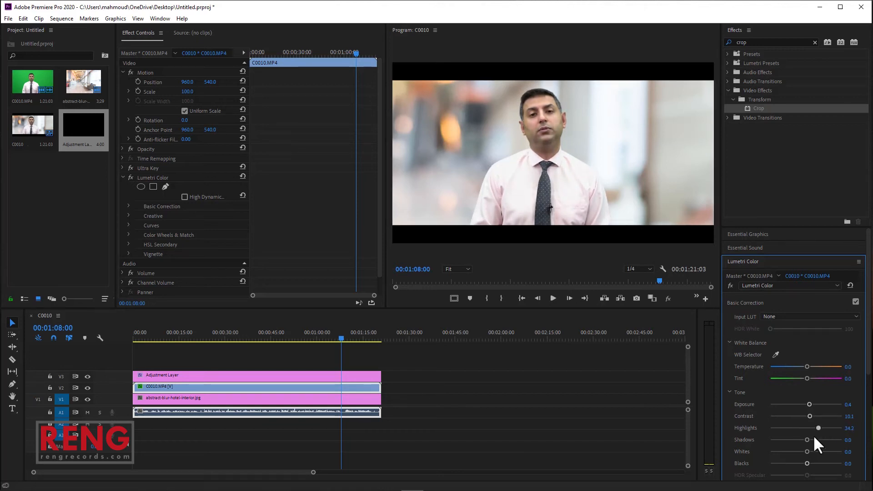
{"action": "mouse_move", "coordinate": [807, 440]}
{"action": "left_mouse_down"}
{"action": "mouse_move", "coordinate": [819, 439]}
{"action": "mouse_move", "coordinate": [804, 439]}
{"action": "left_mouse_up"}
Check the brightened presenter near 00:00:16:07 by hiding and showing track V2, with the Lumetri Color settings collapsed
{"action": "left_click_drag", "start_coordinate": [337, 337], "coordinate": [184, 341]}
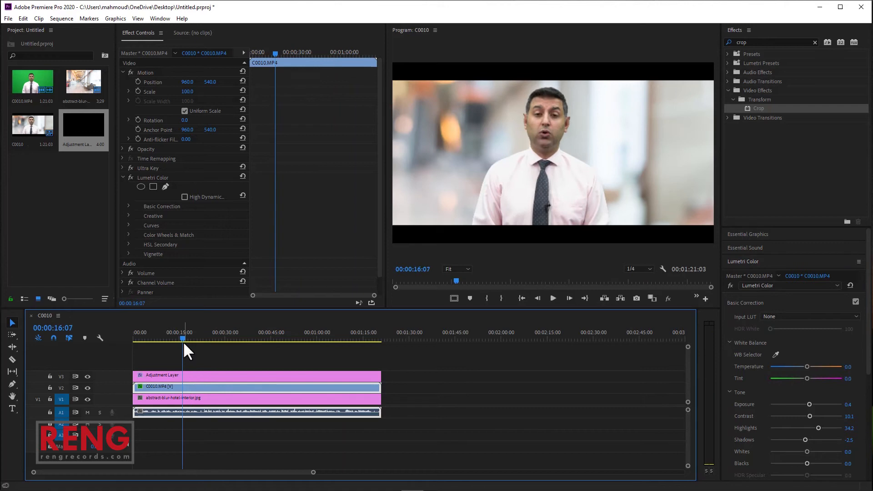
{"action": "left_click", "coordinate": [123, 176]}
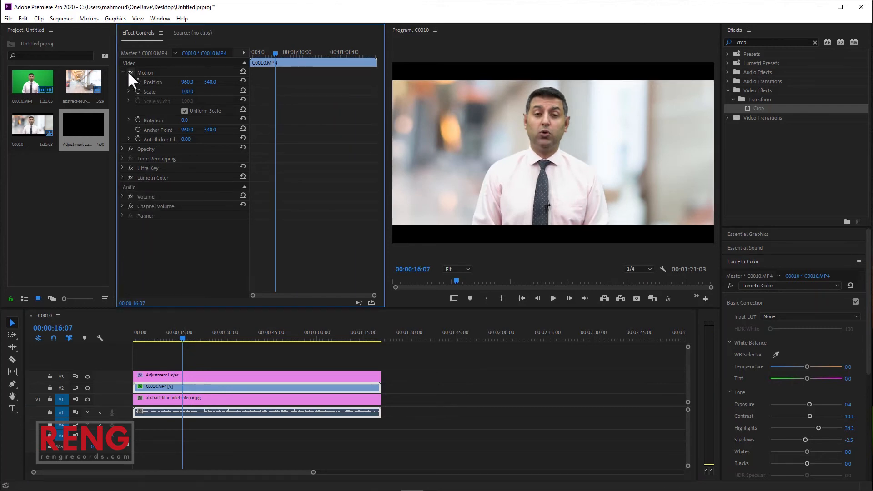
{"action": "left_click", "coordinate": [86, 388]}
{"action": "left_click", "coordinate": [86, 389]}
Compare the sequence's first frame with and without effects using Global FX Mute, and play the finished composite with effects on
{"action": "left_click_drag", "start_coordinate": [167, 338], "coordinate": [125, 334]}
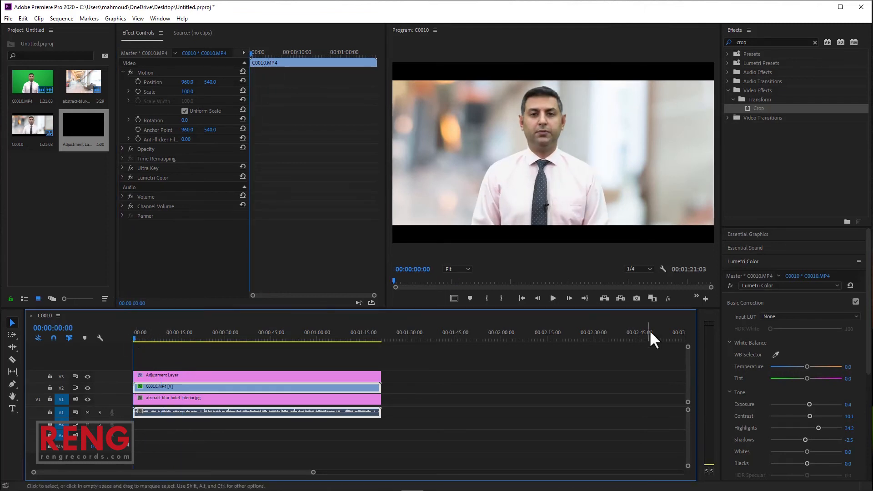
{"action": "left_click", "coordinate": [668, 298]}
{"action": "left_click", "coordinate": [668, 298]}
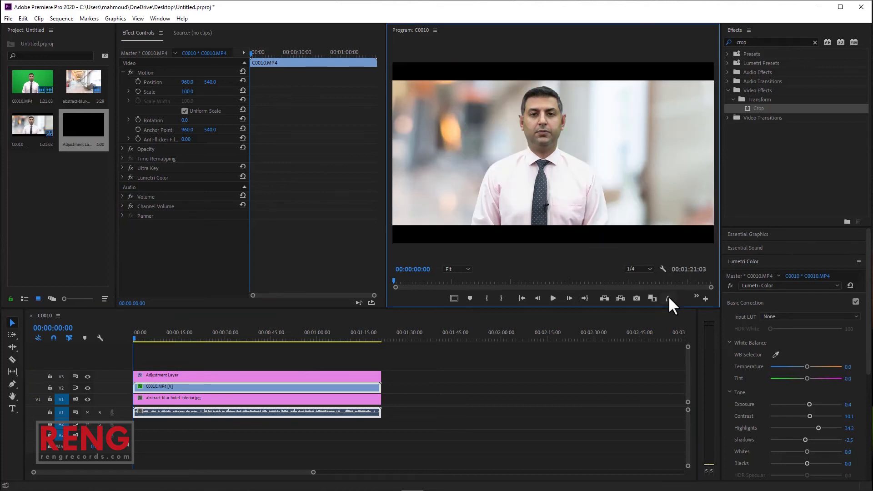
{"action": "left_click", "coordinate": [667, 298]}
{"action": "left_click", "coordinate": [667, 298]}
{"action": "left_click", "coordinate": [667, 298]}
{"action": "left_click", "coordinate": [667, 299]}
{"action": "left_click", "coordinate": [668, 299]}
{"action": "left_click", "coordinate": [668, 298]}
{"action": "key", "text": "space"}
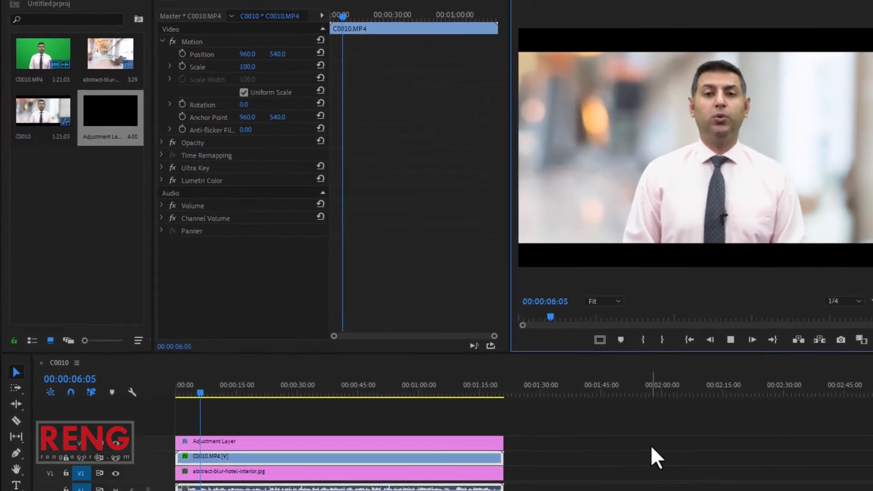
Enable keyframing for Crop Top and Bottom on the adjustment layer at 00:00:00:00, both at 10%
{"action": "key", "text": "space"}
{"action": "left_click_drag", "start_coordinate": [206, 392], "coordinate": [177, 395]}
{"action": "left_click", "coordinate": [198, 445]}
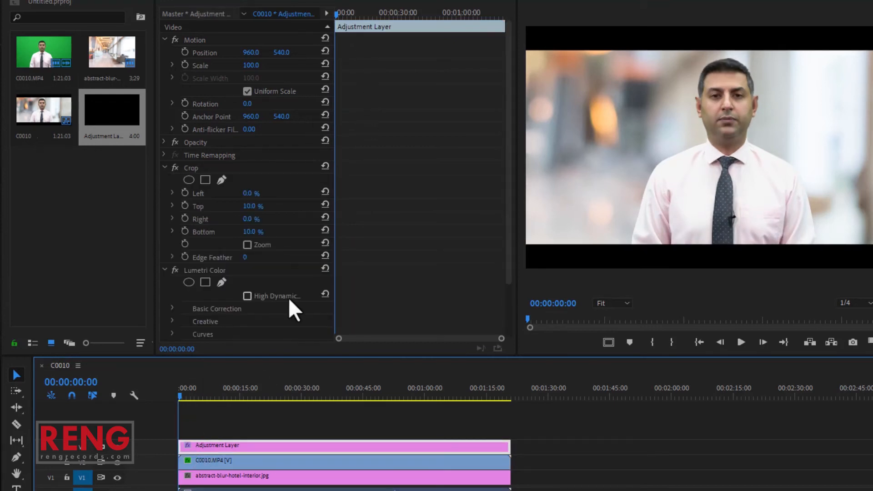
{"action": "left_click", "coordinate": [184, 206]}
{"action": "left_click", "coordinate": [184, 231]}
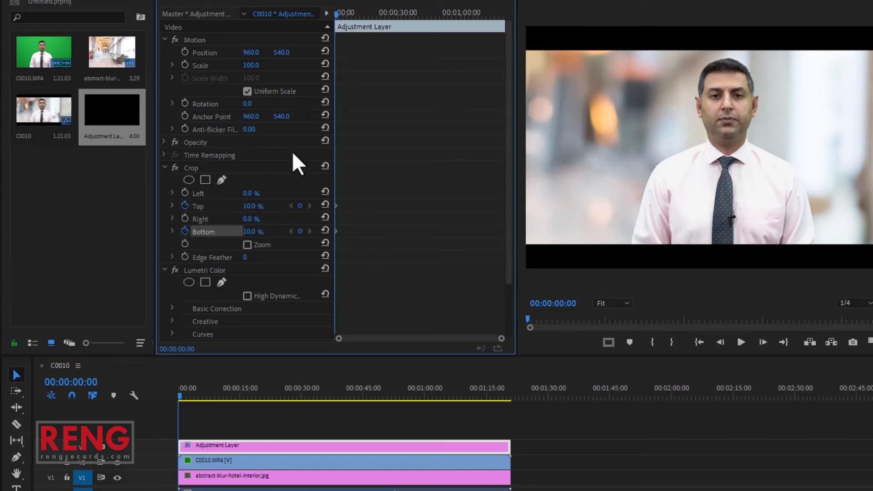
Add 10% keyframes for the adjustment layer's Crop Top and Bottom at 00:00:01:09
{"action": "key", "text": "space"}
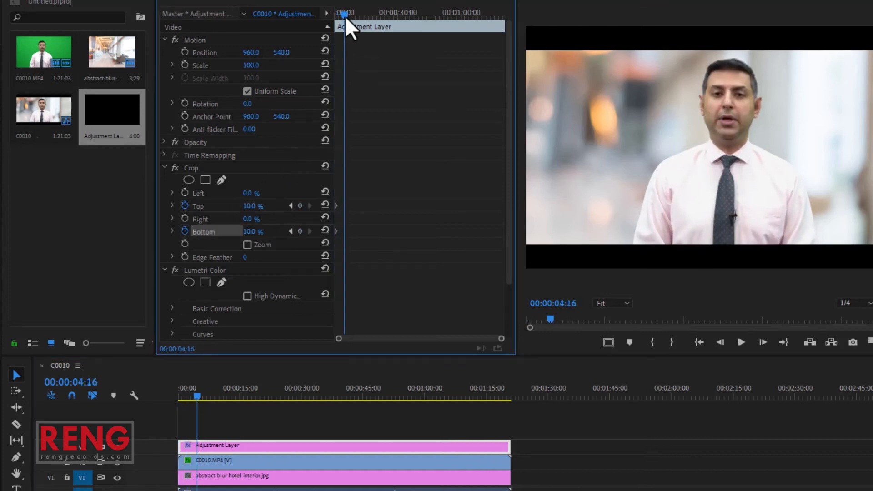
{"action": "left_click_drag", "start_coordinate": [342, 17], "coordinate": [339, 18]}
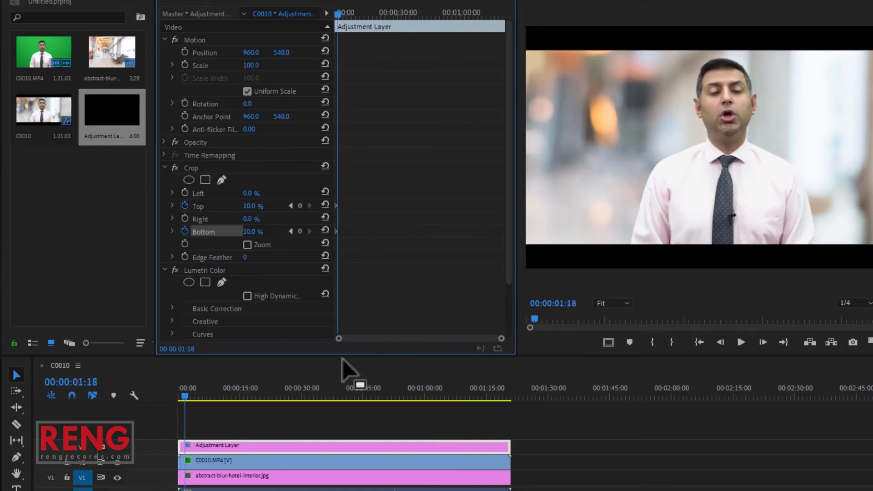
{"action": "key", "text": "="}
{"action": "mouse_move", "coordinate": [195, 392]}
{"action": "left_mouse_down"}
{"action": "mouse_move", "coordinate": [204, 392]}
{"action": "mouse_move", "coordinate": [182, 395]}
{"action": "left_mouse_up"}
{"action": "key", "text": "space"}
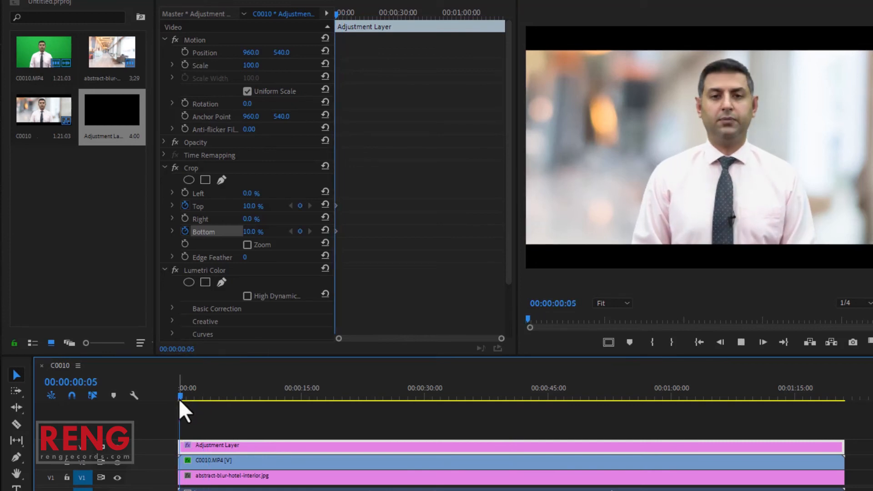
{"action": "key", "text": "space"}
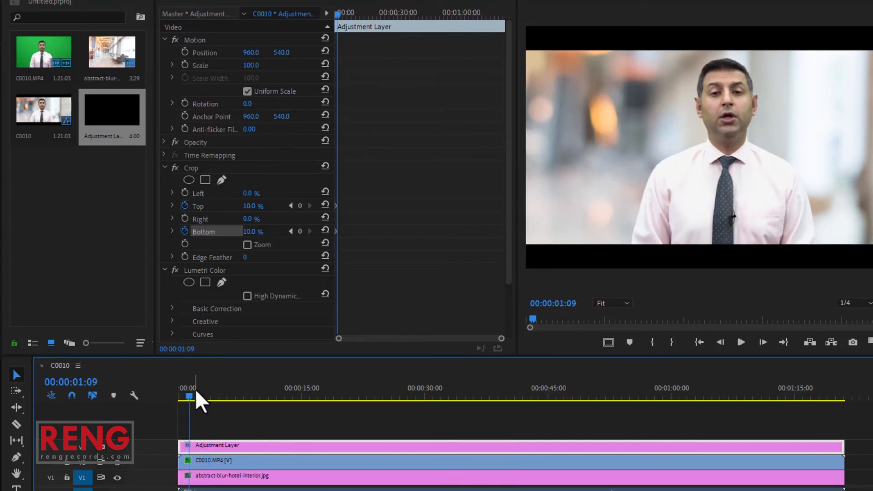
{"action": "left_click", "coordinate": [352, 229]}
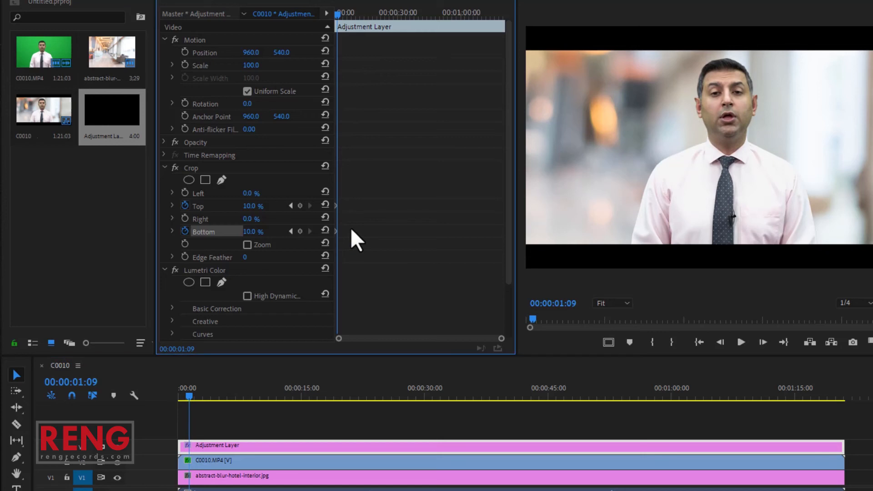
{"action": "key", "text": "="}
{"action": "key", "text": "="}
{"action": "key", "text": "="}
{"action": "key", "text": "="}
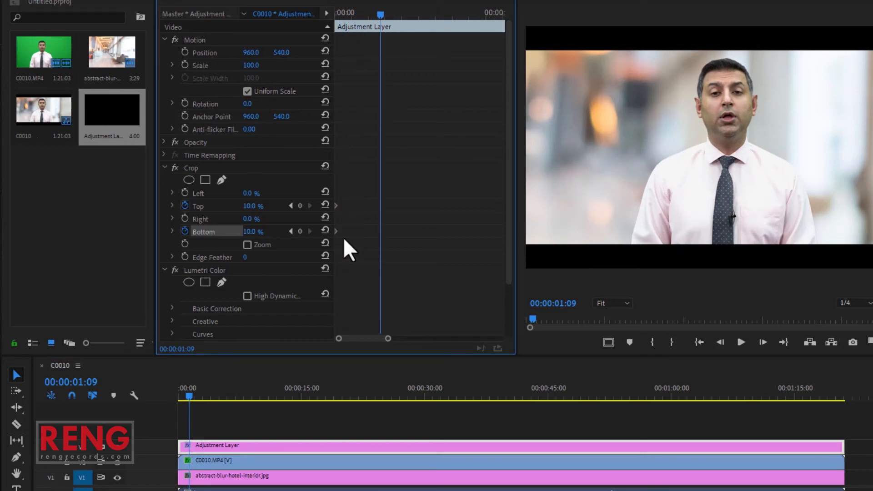
{"action": "left_click", "coordinate": [299, 230]}
{"action": "left_click", "coordinate": [300, 205]}
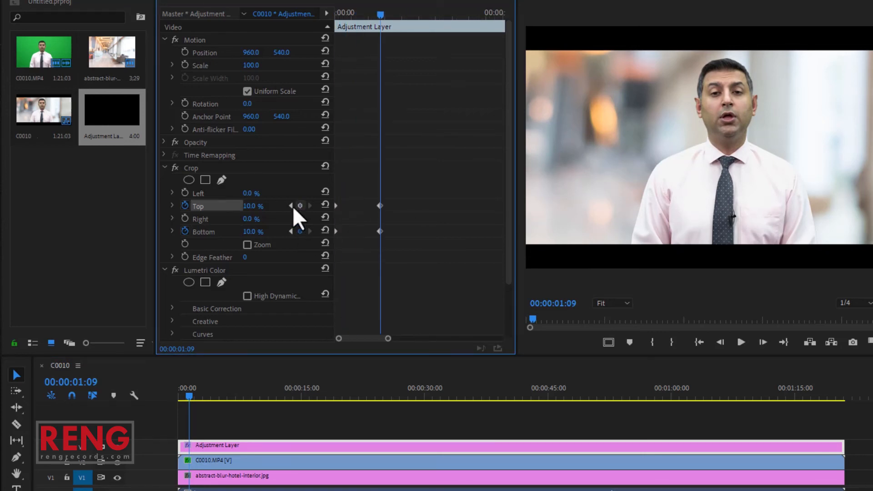
Set Crop Top and Bottom to 50% on the first keyframe at 00:00:00:00, and play the opening bars
{"action": "left_click", "coordinate": [291, 205]}
{"action": "left_click", "coordinate": [252, 206]}
{"action": "type", "text": "50"}
{"action": "left_click", "coordinate": [257, 231]}
{"action": "type", "text": "50"}
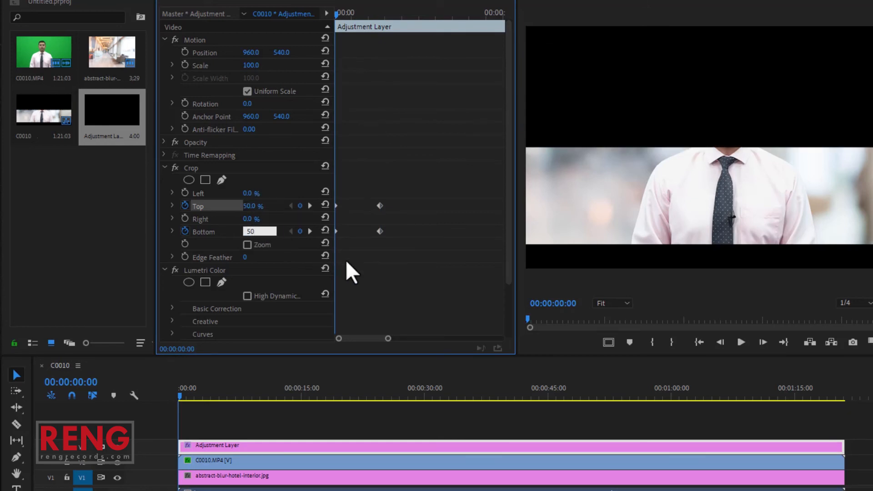
{"action": "key", "text": "Return"}
{"action": "key", "text": "space"}
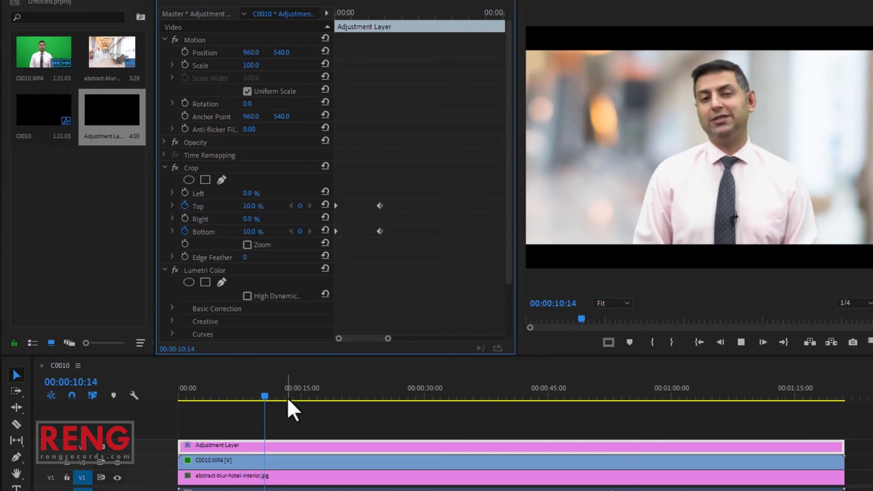
Add 10% keyframes for the adjustment layer's Crop Top and Bottom at 00:01:18:04, as the presenter finishes
{"action": "left_click_drag", "start_coordinate": [264, 394], "coordinate": [819, 407]}
{"action": "key", "text": "space"}
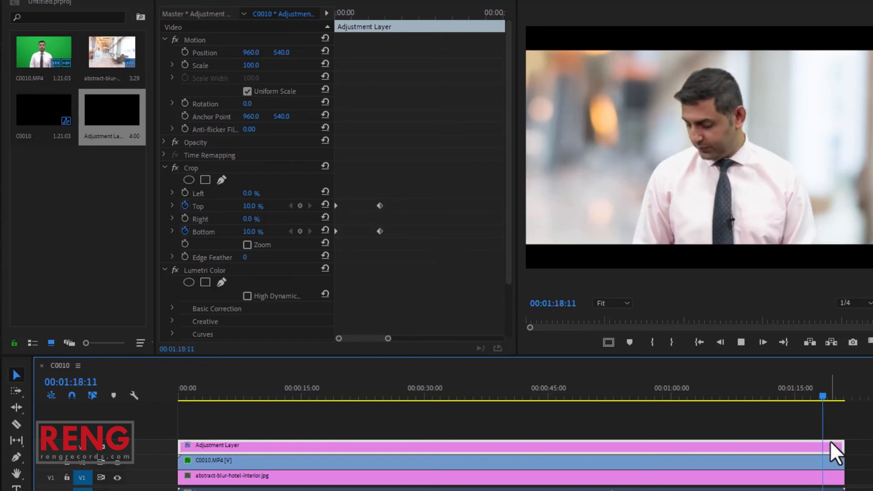
{"action": "left_click_drag", "start_coordinate": [823, 392], "coordinate": [793, 391]}
{"action": "key", "text": "space"}
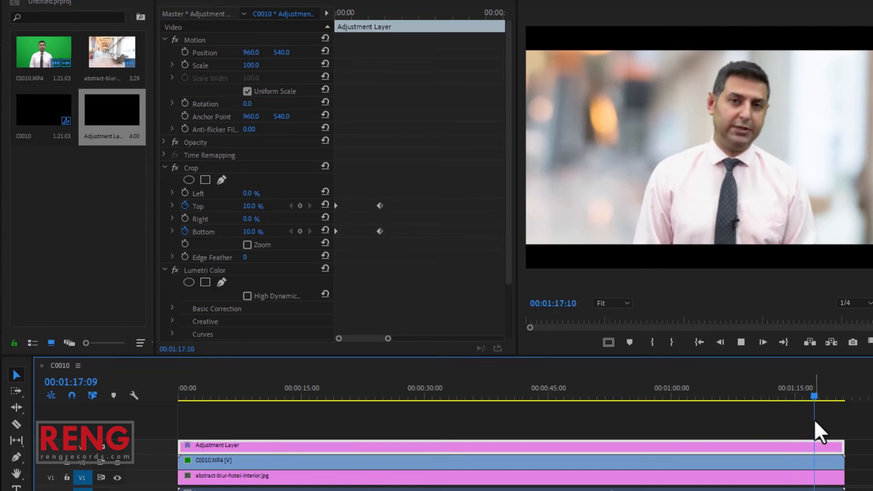
{"action": "key", "text": "space"}
{"action": "left_click_drag", "start_coordinate": [822, 394], "coordinate": [821, 396]}
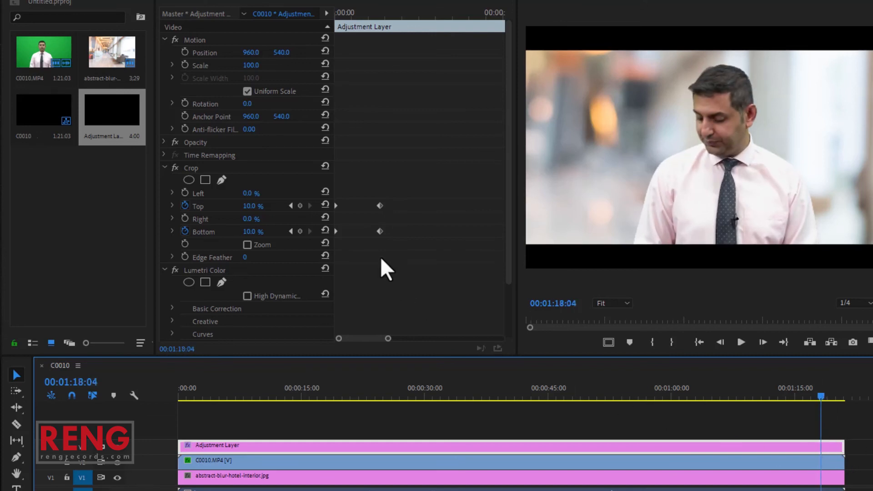
{"action": "left_click", "coordinate": [798, 463]}
{"action": "left_click", "coordinate": [801, 446]}
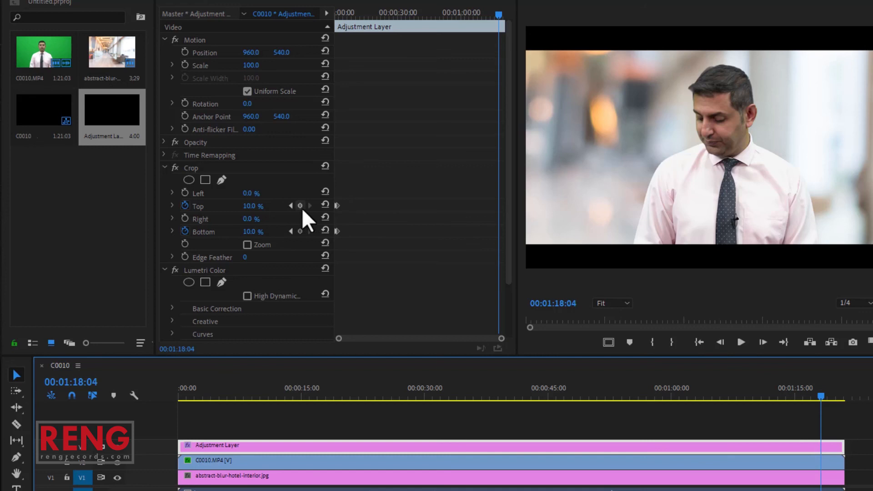
{"action": "left_click", "coordinate": [300, 205]}
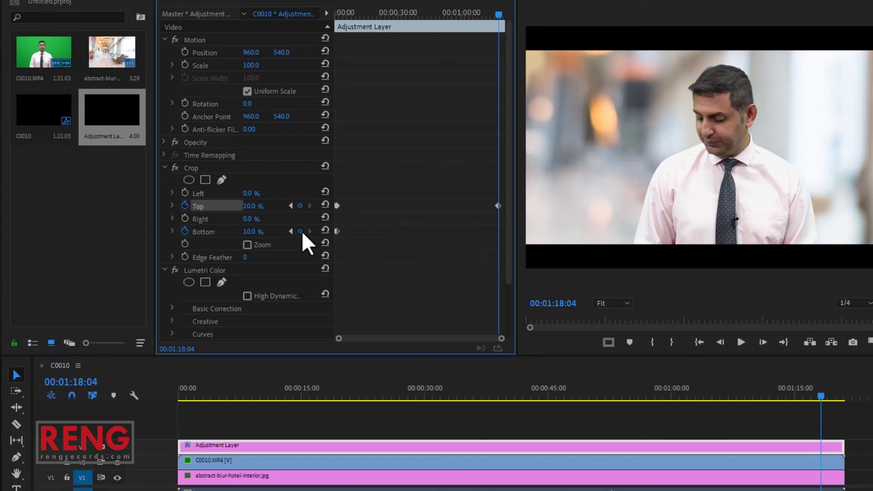
{"action": "left_click", "coordinate": [300, 230]}
Add closing Crop keyframes near the end of the adjustment layer, with Top and Bottom set to 50%
{"action": "scroll", "coordinate": [465, 271], "scroll_direction": "up", "scroll_amount": 2}
{"action": "scroll", "coordinate": [477, 267], "scroll_direction": "up", "scroll_amount": 3}
{"action": "left_click_drag", "start_coordinate": [444, 15], "coordinate": [505, 28]}
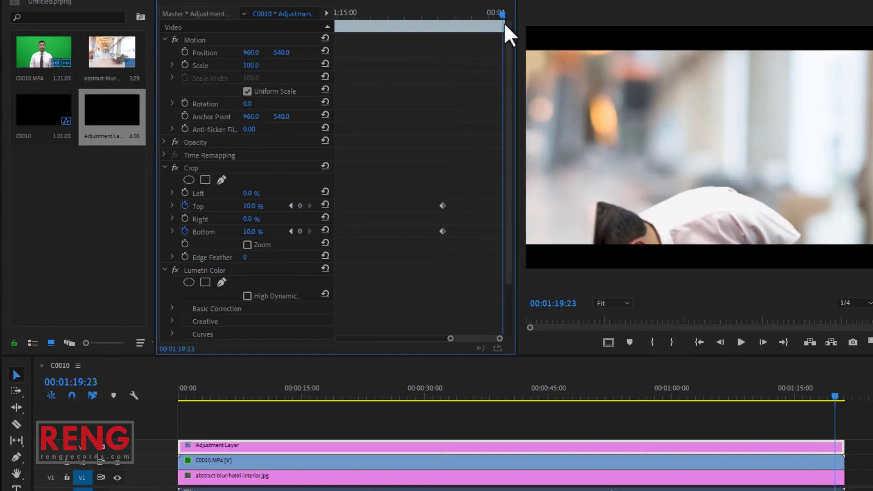
{"action": "left_click", "coordinate": [300, 231]}
{"action": "left_click", "coordinate": [253, 231]}
{"action": "left_click", "coordinate": [250, 206]}
{"action": "key", "text": "Return"}
Review the closing bar animation by playing the sequence's last seconds and scrubbing to 00:01:19:03
{"action": "left_click_drag", "start_coordinate": [500, 13], "coordinate": [401, 42]}
{"action": "left_click_drag", "start_coordinate": [804, 394], "coordinate": [792, 394]}
{"action": "key", "text": "space"}
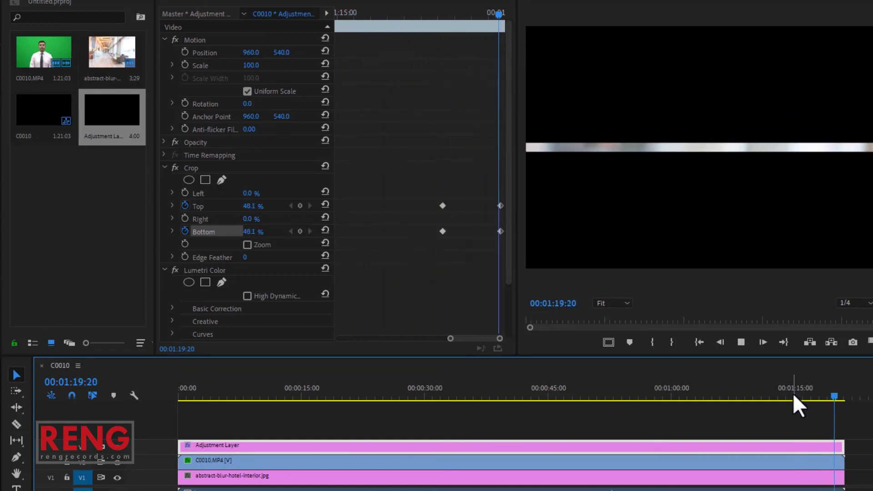
{"action": "left_click_drag", "start_coordinate": [809, 398], "coordinate": [827, 415]}
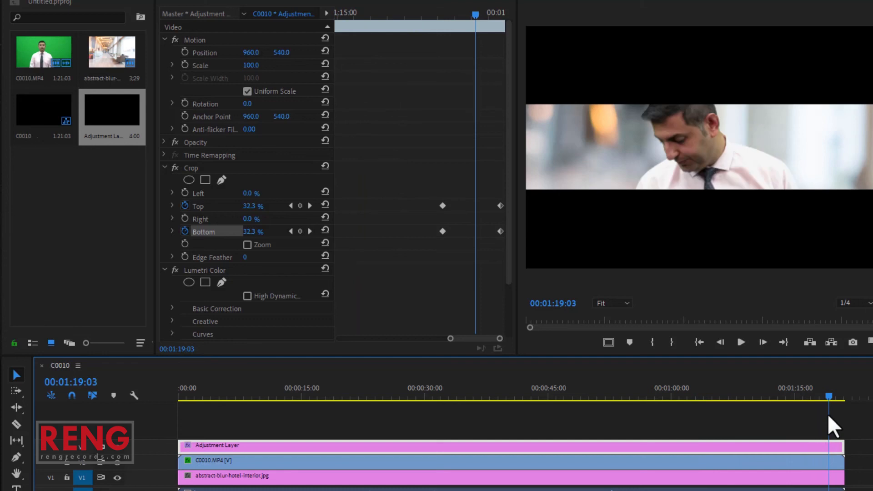
Move the last Crop Top and Bottom keyframes earlier to about 00:01:19:12, play the ending, and return to the sequence's start
{"action": "left_click_drag", "start_coordinate": [494, 193], "coordinate": [487, 230]}
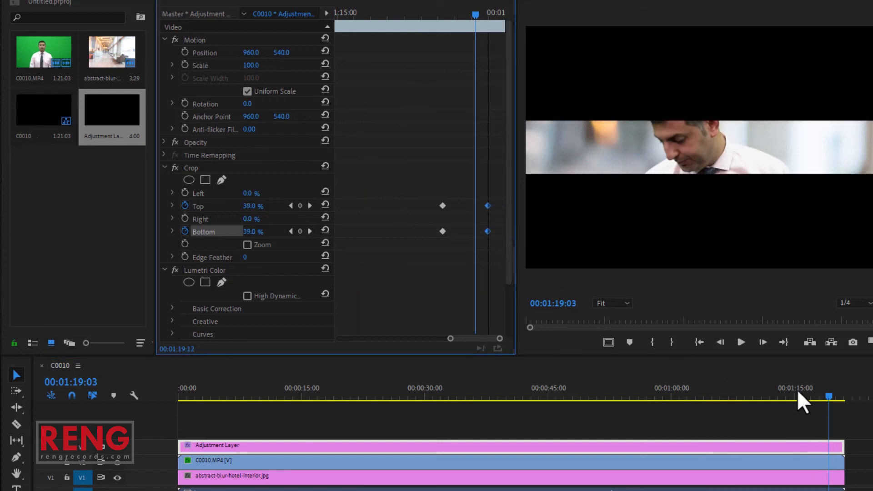
{"action": "left_click_drag", "start_coordinate": [816, 403], "coordinate": [777, 392]}
{"action": "key", "text": "space"}
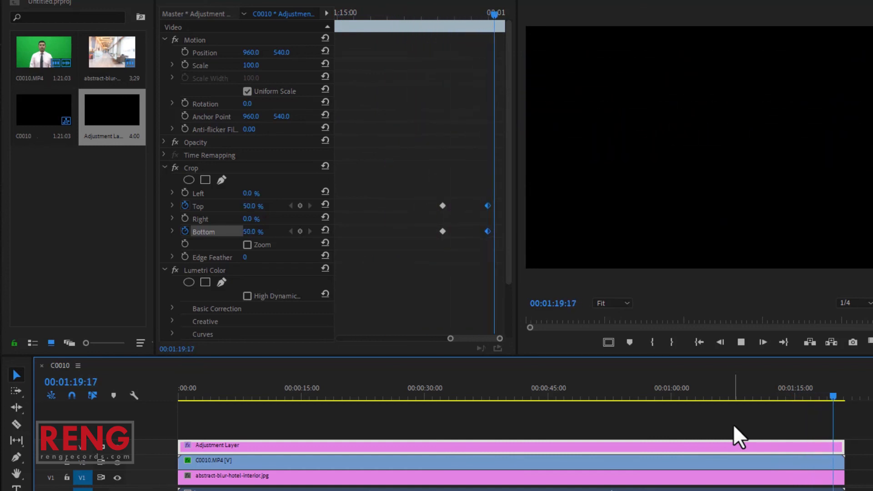
{"action": "key", "text": "space"}
{"action": "key", "text": "minus"}
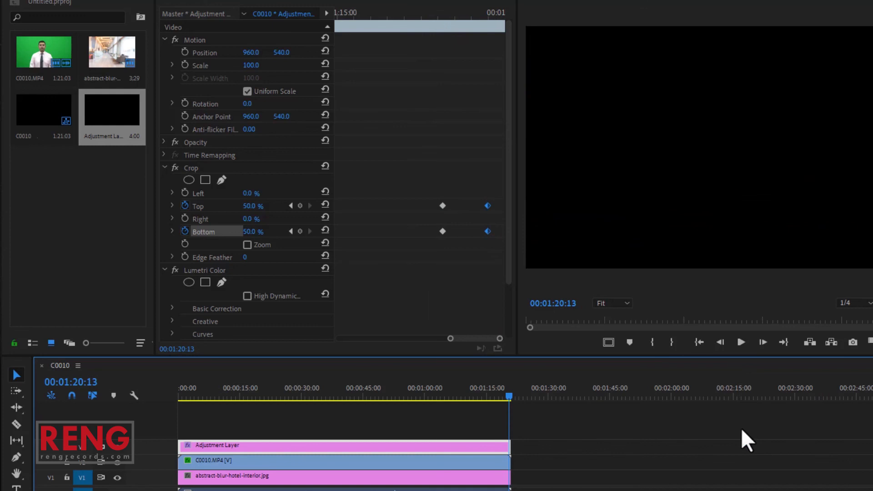
{"action": "left_click_drag", "start_coordinate": [516, 395], "coordinate": [161, 421]}
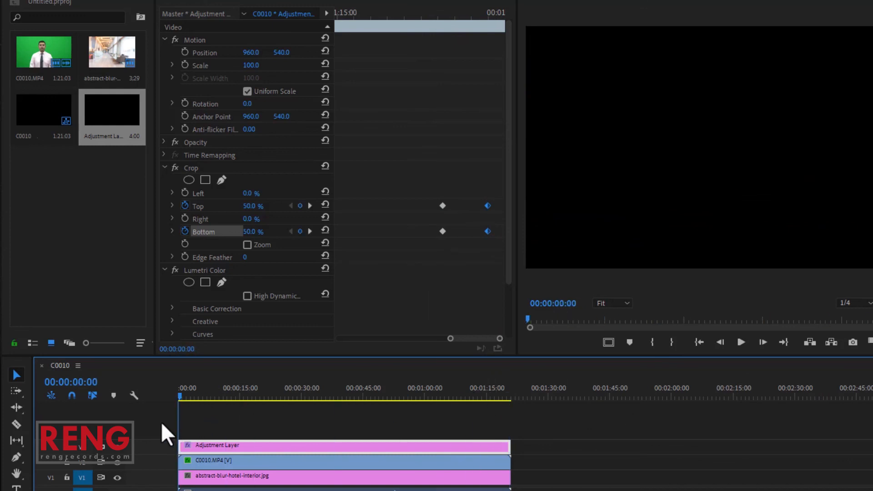